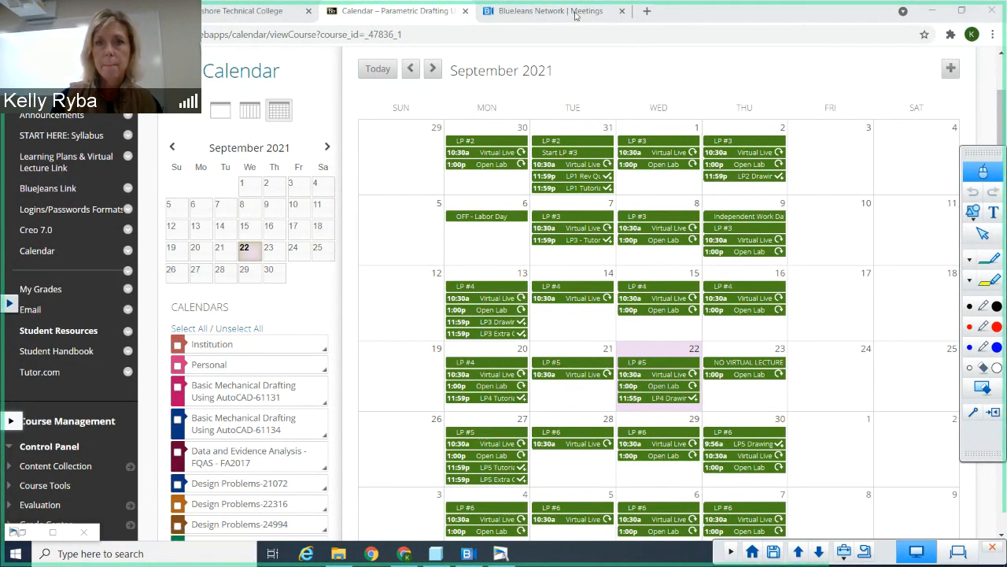
# Step: Switch from the course calendar and document camera view to the erector set plate part in Creo Parametric
pyautogui.click(435, 555)
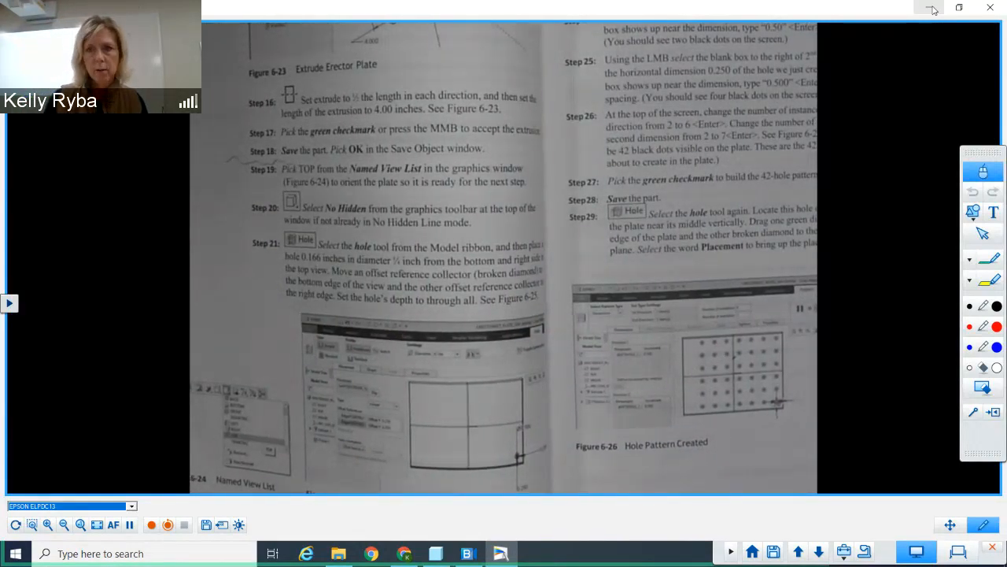
pyautogui.click(932, 8)
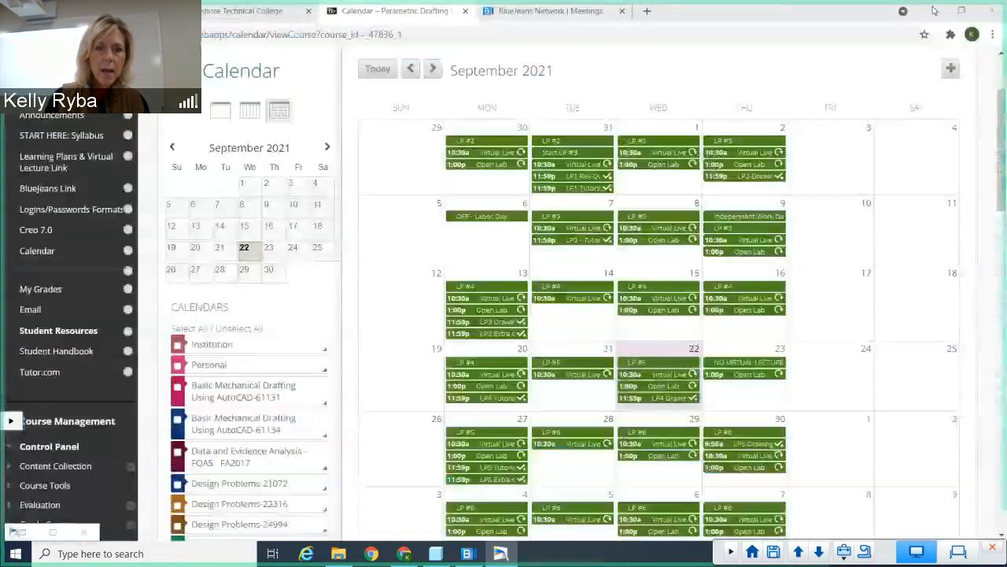
pyautogui.click(437, 555)
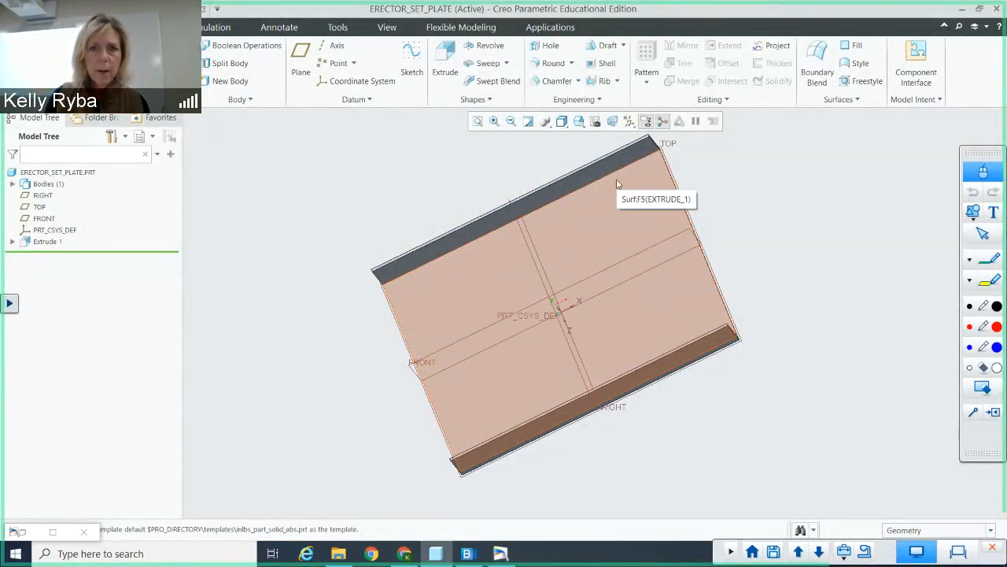
# Step: Orient the plate to the TOP named view and set its display style to No Hidden
pyautogui.click(581, 122)
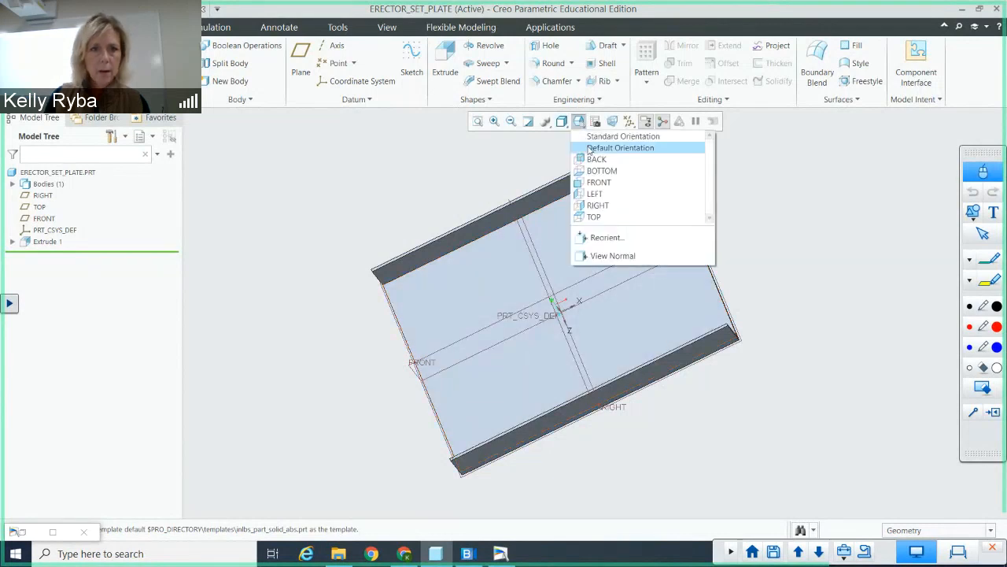
pyautogui.click(592, 216)
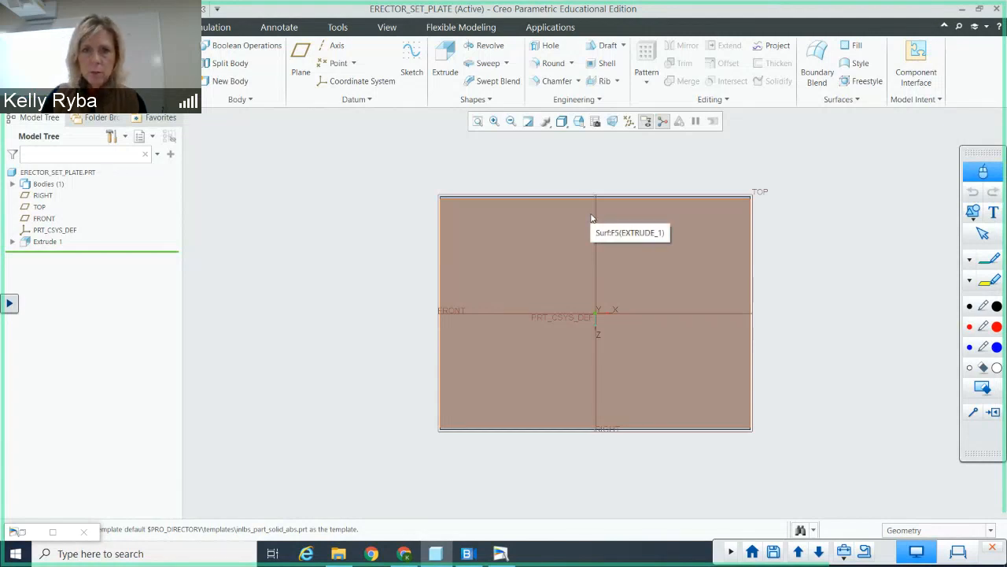
pyautogui.click(567, 122)
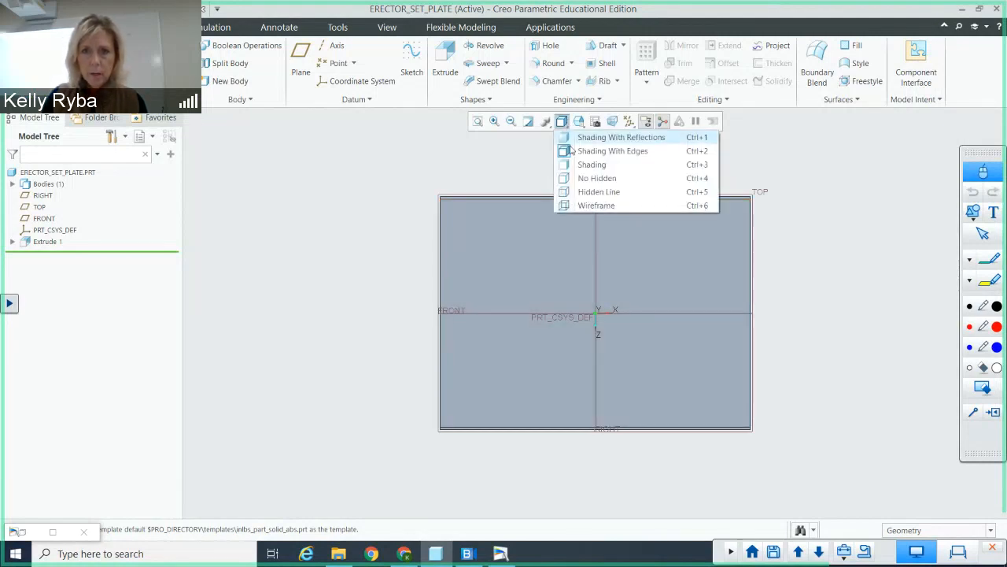
pyautogui.click(597, 178)
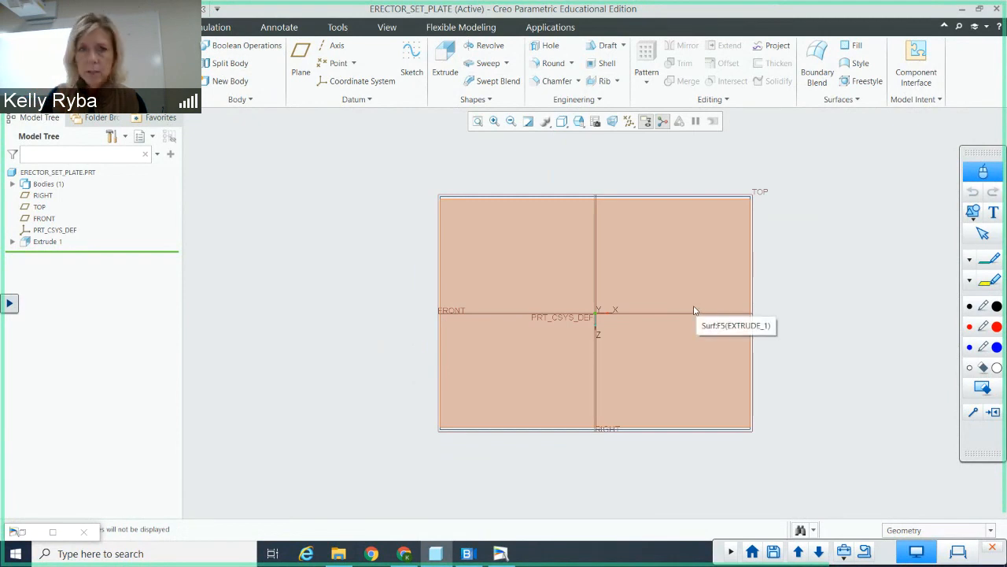
# Step: Start a Hole feature with a diameter of 0.166 and a Through All depth
pyautogui.click(549, 46)
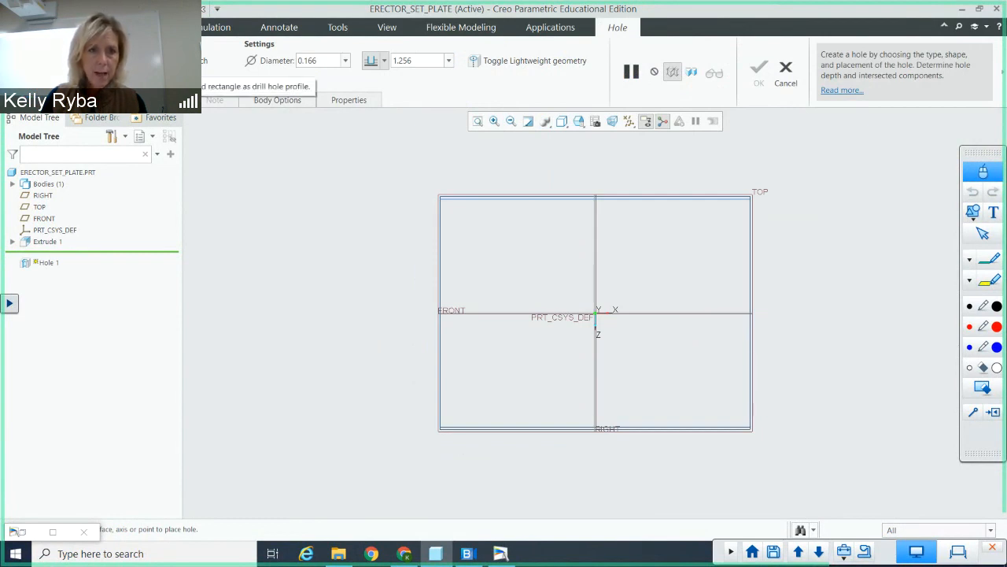
pyautogui.click(322, 59)
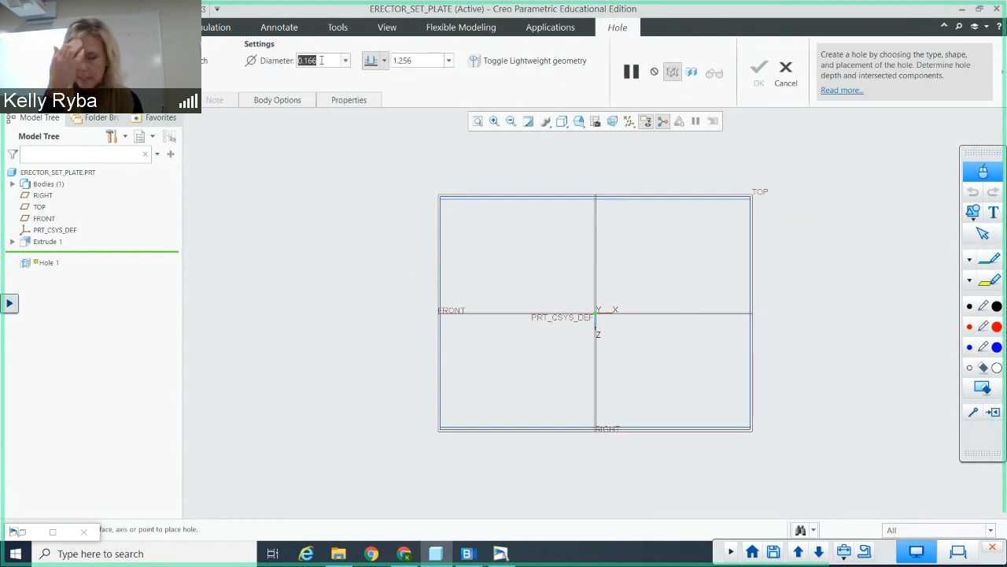
pyautogui.click(385, 61)
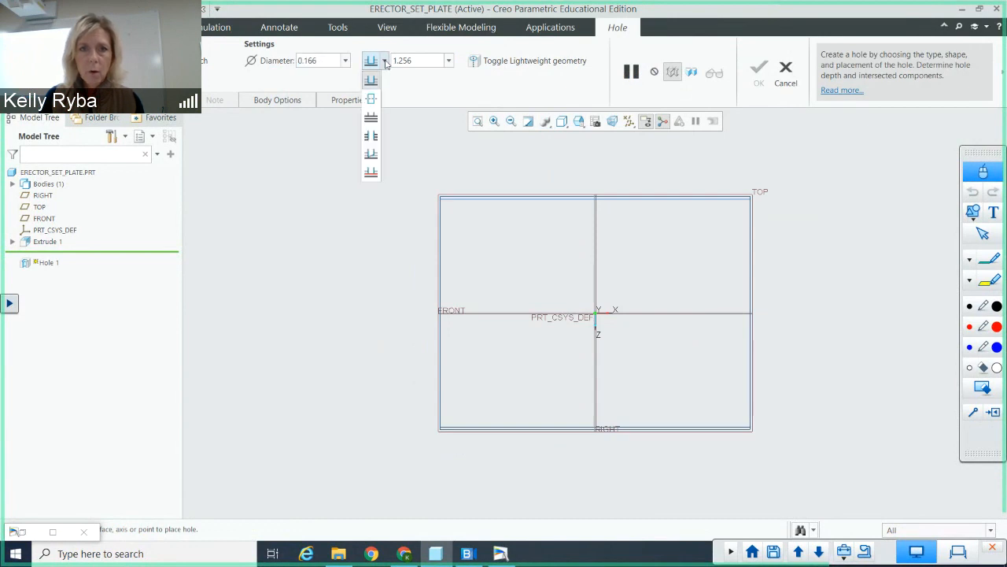
pyautogui.click(371, 137)
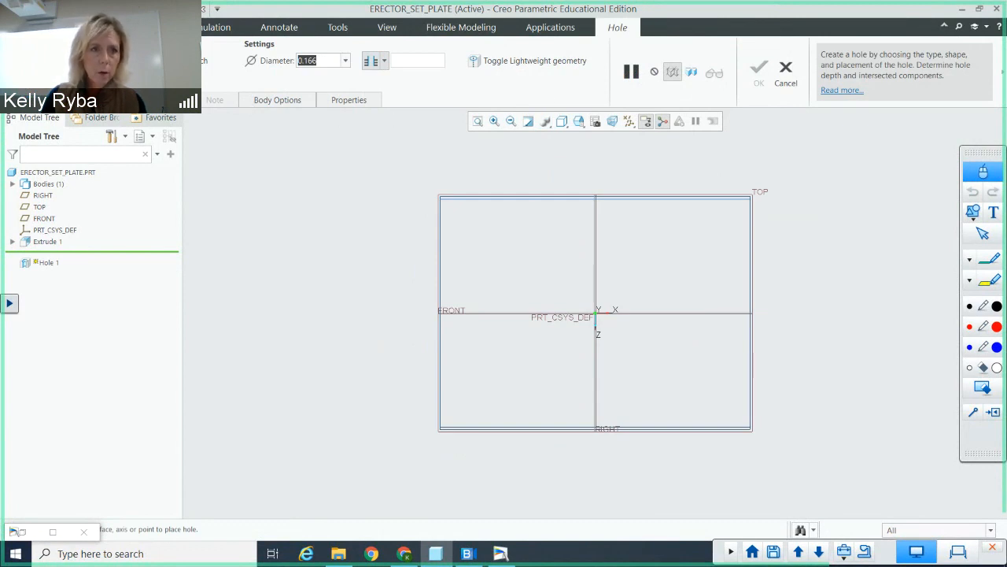
# Step: Place the hole on the plate's face near its lower-right corner, with the plate's right and bottom edges as offset references
pyautogui.click(105, 100)
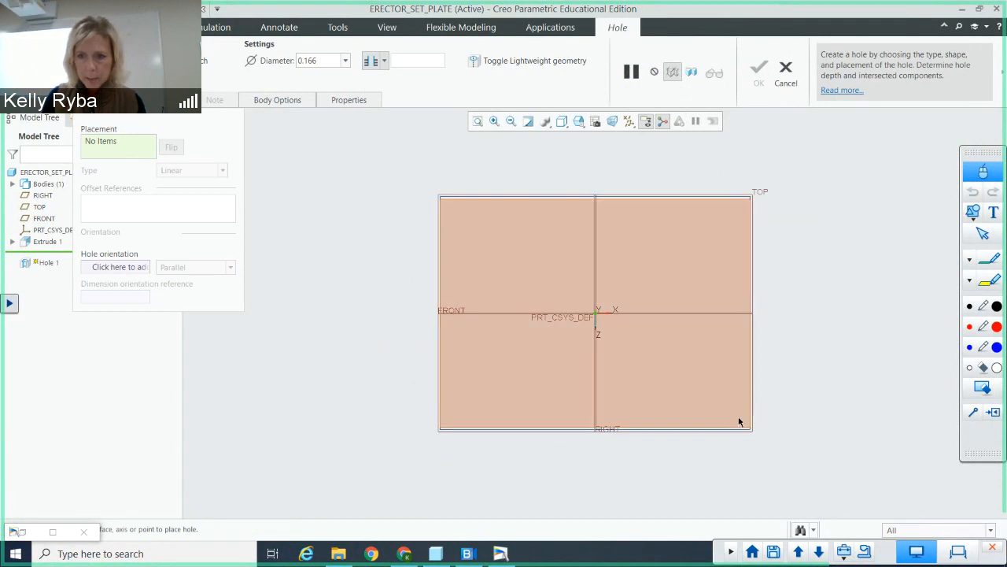
pyautogui.click(737, 414)
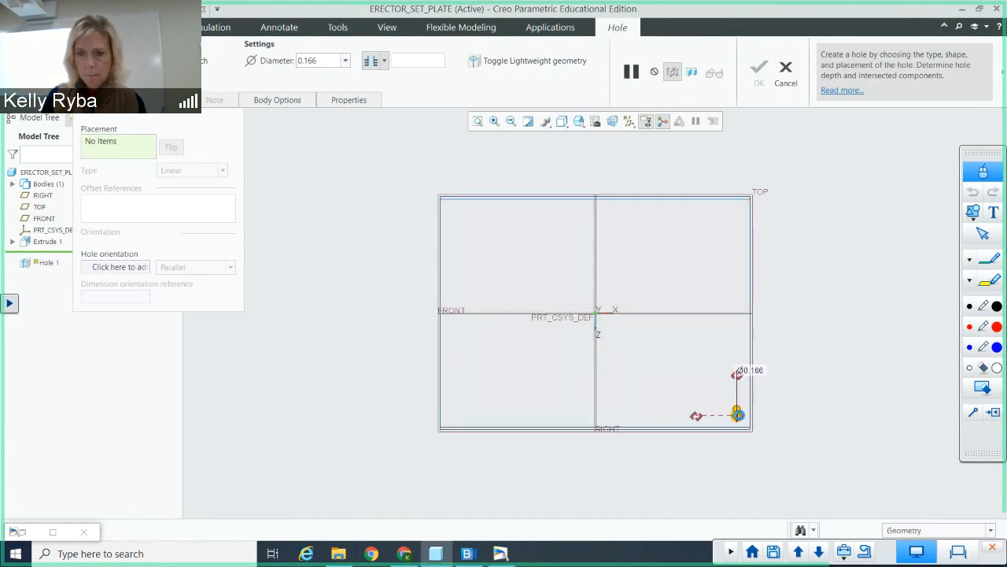
pyautogui.scroll(3, 731, 417)
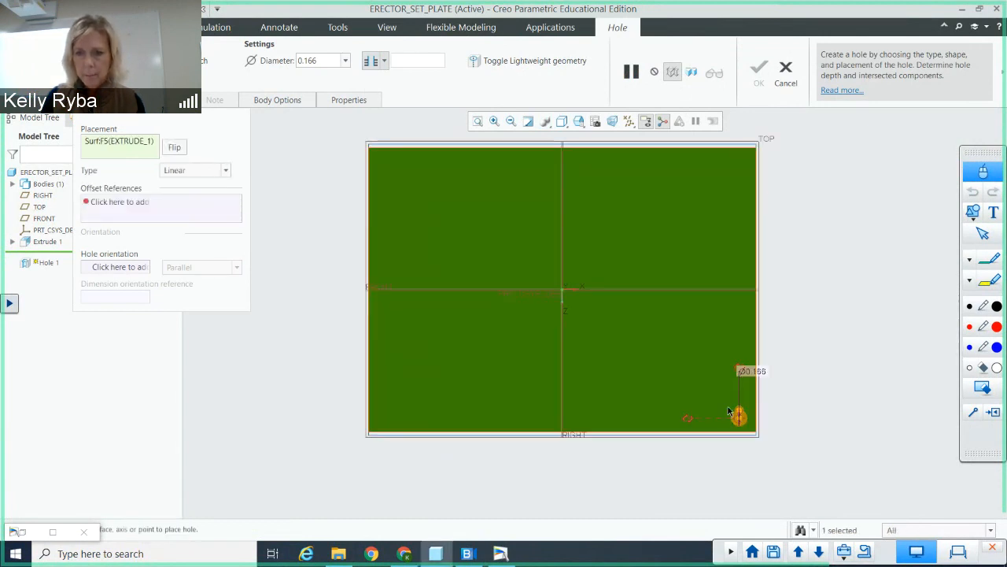
pyautogui.scroll(1, 735, 417)
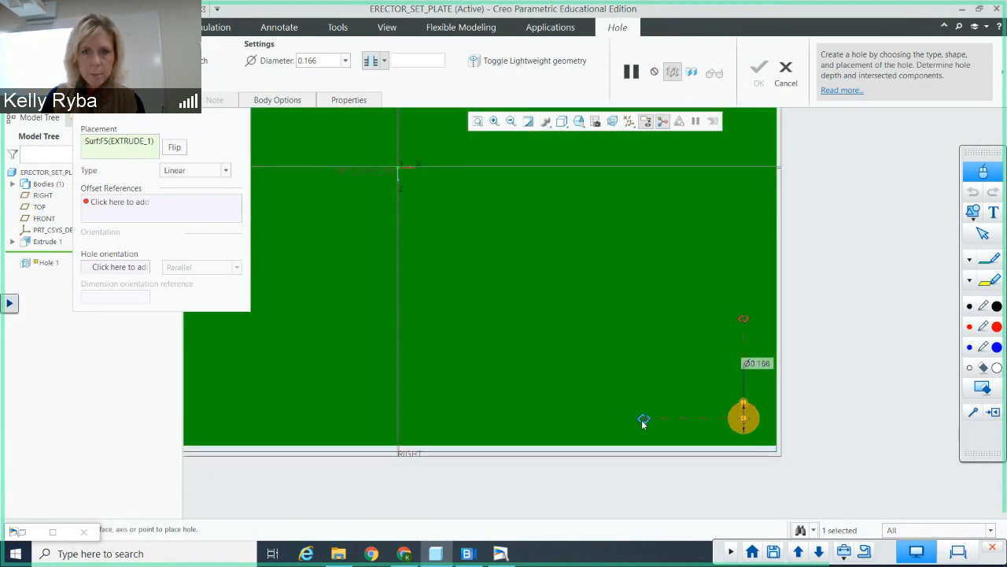
pyautogui.moveTo(643, 420); pyautogui.dragTo(777, 418)
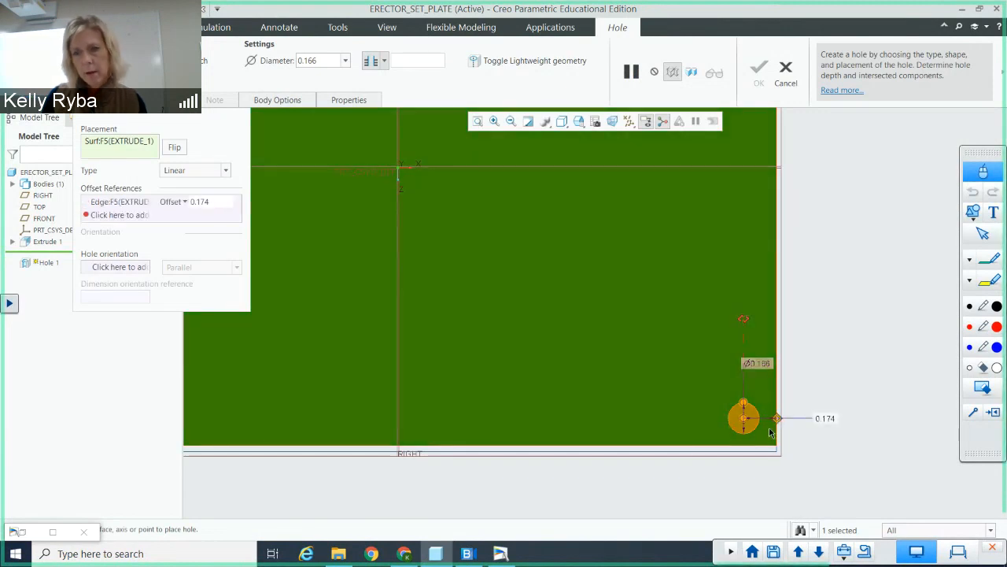
pyautogui.moveTo(744, 319); pyautogui.dragTo(743, 447)
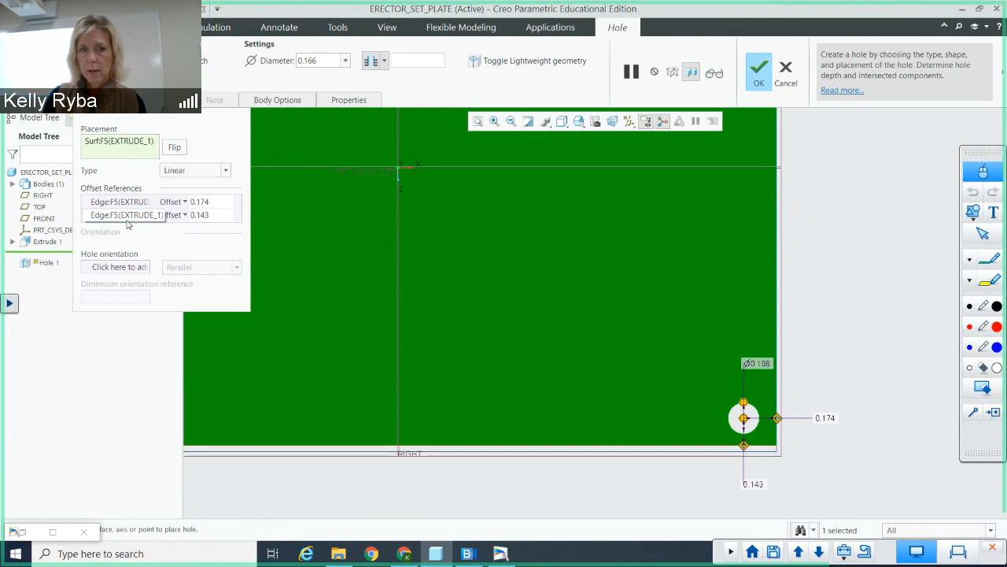
# Step: Set the hole's offsets from the right and bottom edges to 0.25 each and complete the hole
pyautogui.click(213, 202)
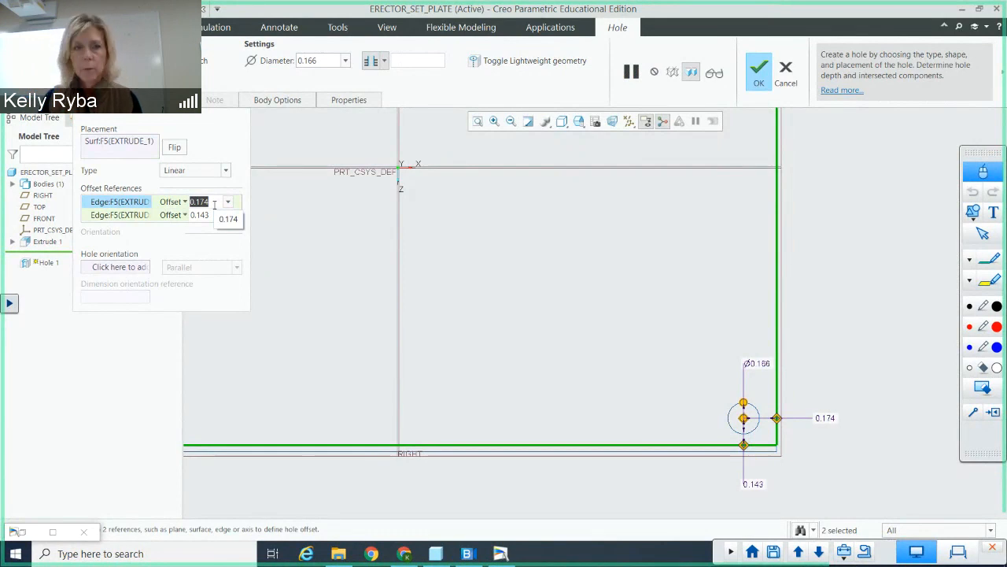
pyautogui.write('.25')
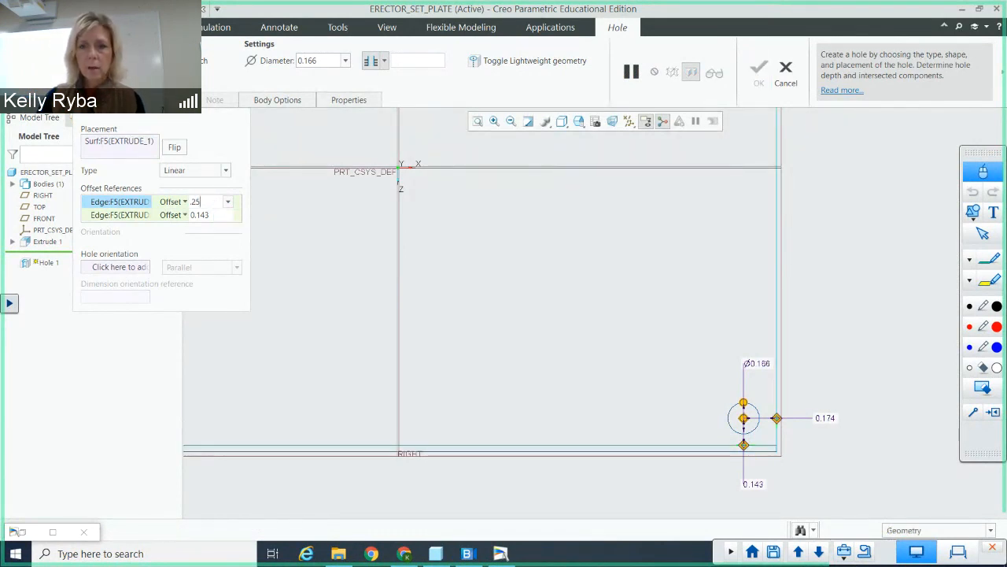
pyautogui.press('Return')
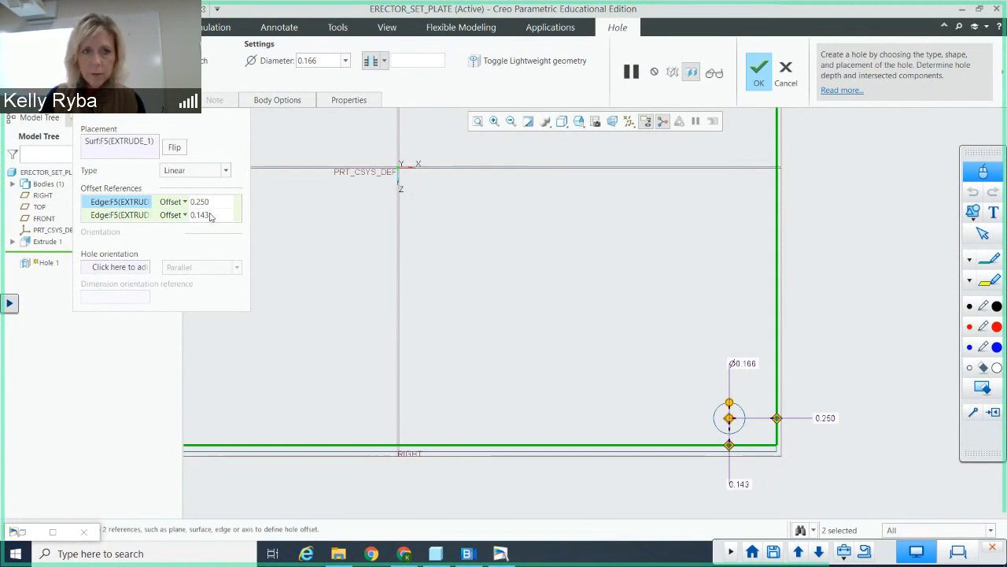
pyautogui.click(210, 215)
pyautogui.doubleClick(213, 215)
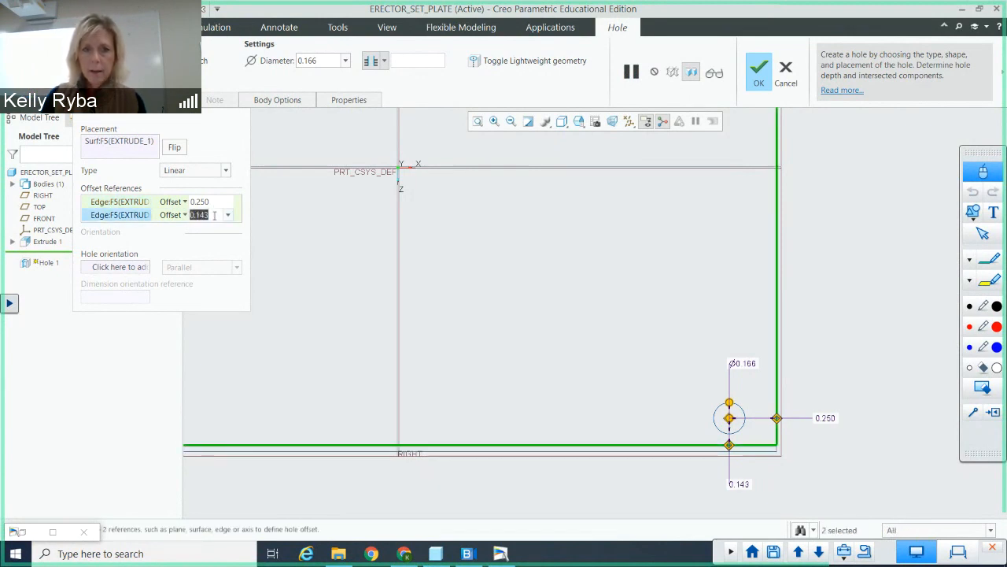
pyautogui.write('.25')
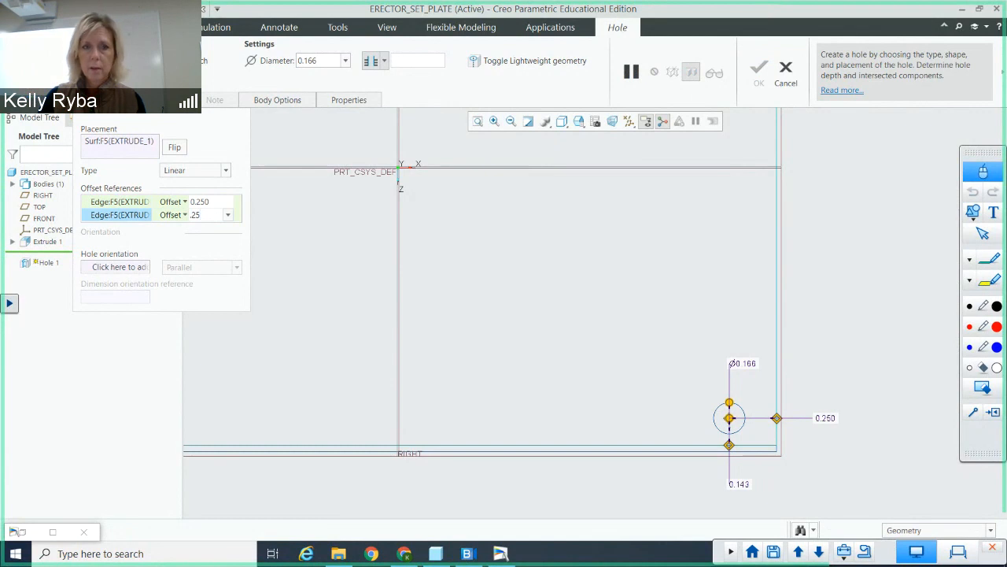
pyautogui.press('Return')
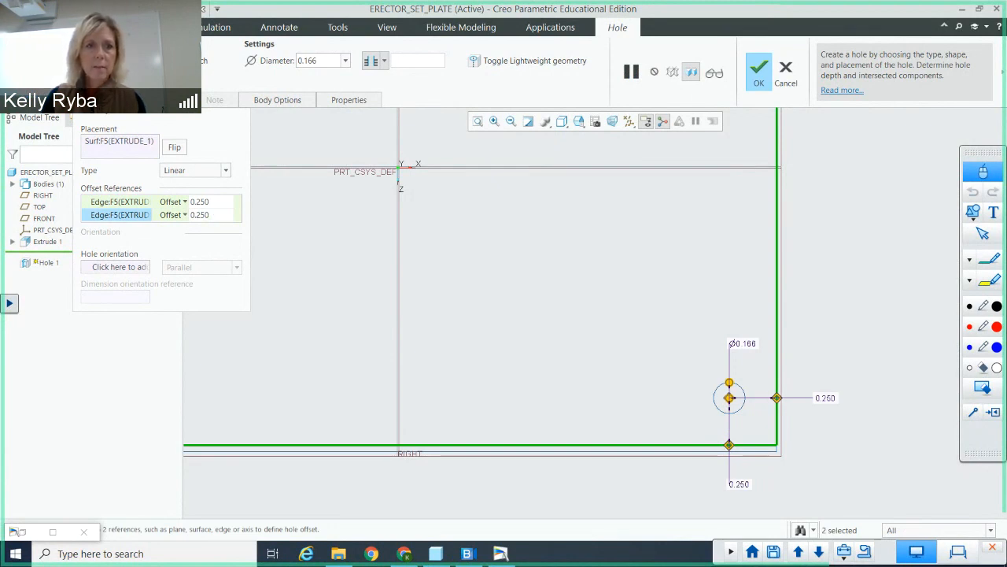
pyautogui.click(99, 100)
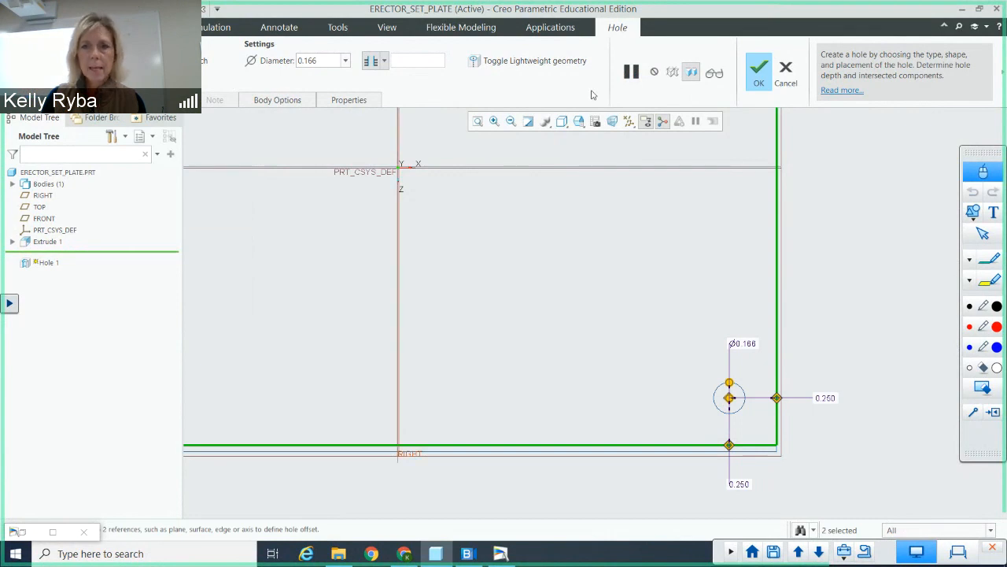
pyautogui.click(769, 71)
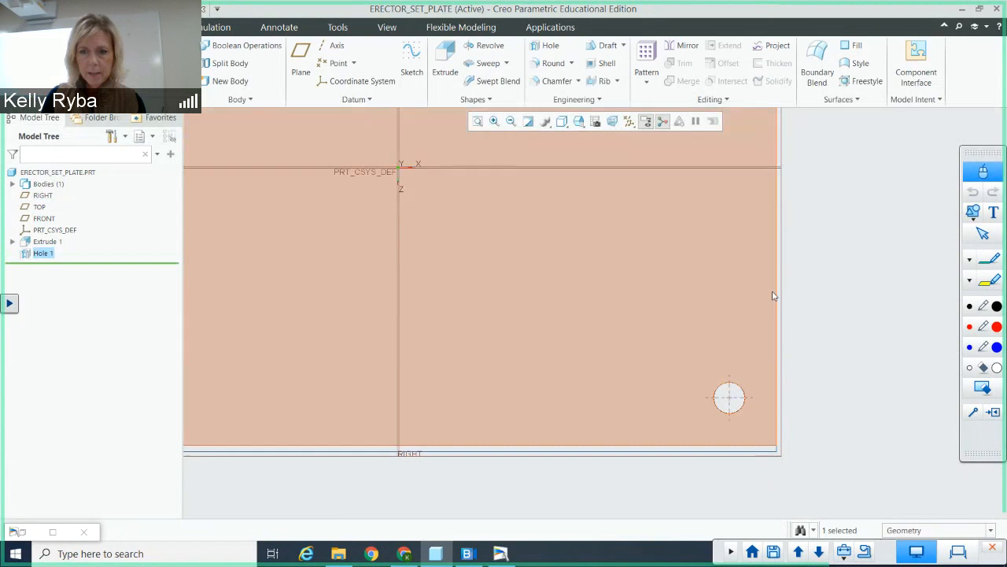
# Step: Start a dimension pattern of the hole, varying its horizontal offset dimension by 0.5 in the first direction
pyautogui.moveTo(774, 292); pyautogui.dragTo(742, 390, button='middle')
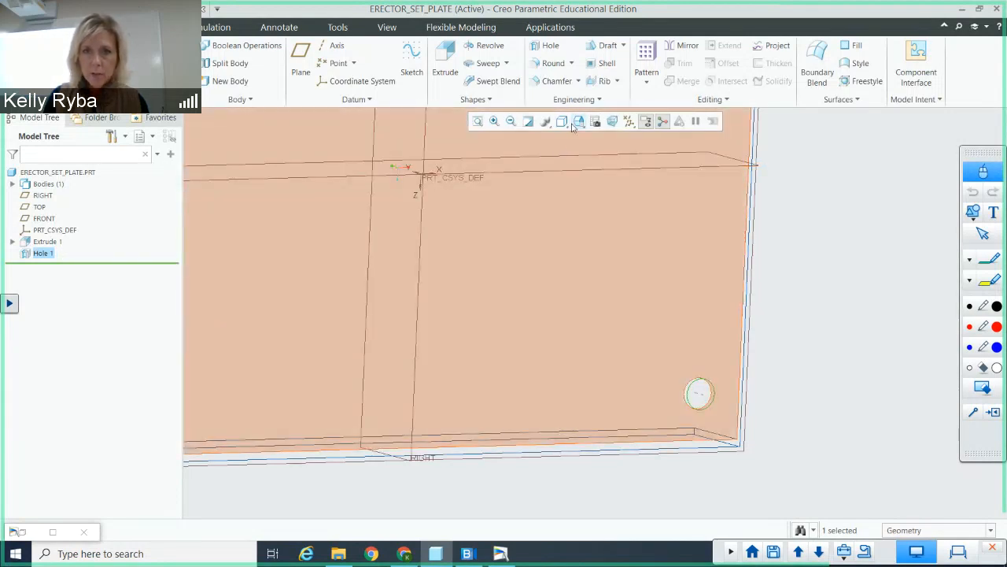
pyautogui.click(577, 122)
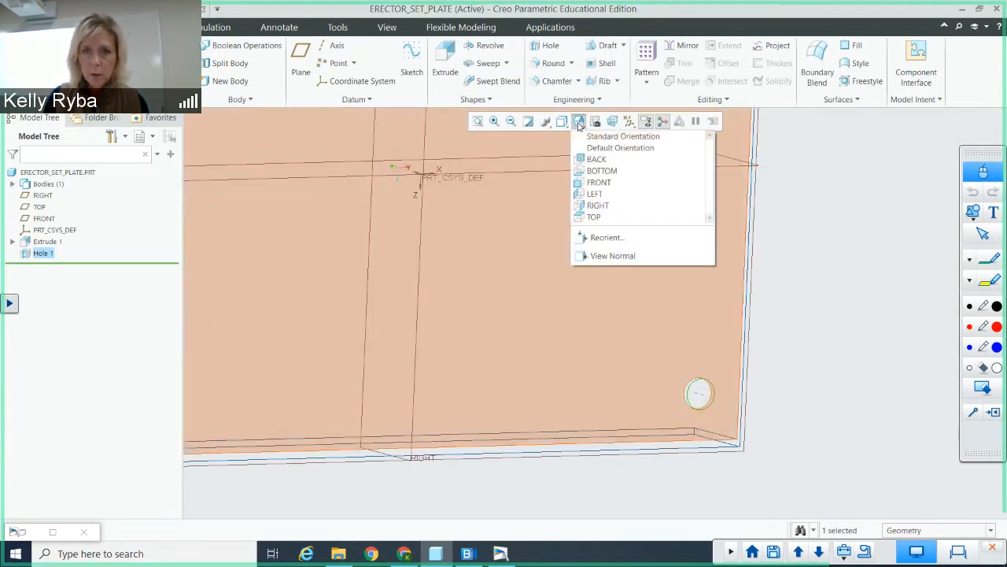
pyautogui.click(595, 217)
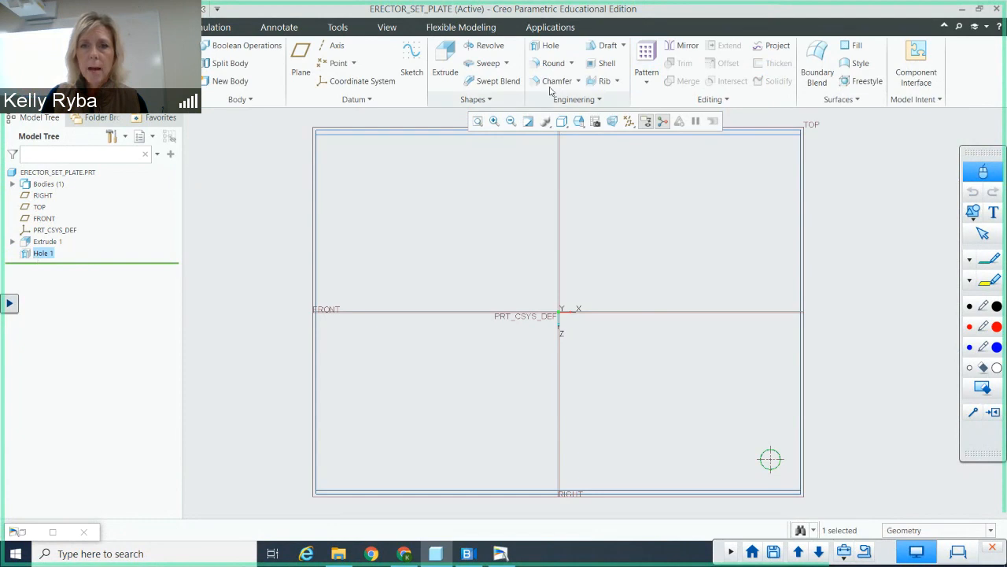
pyautogui.click(645, 53)
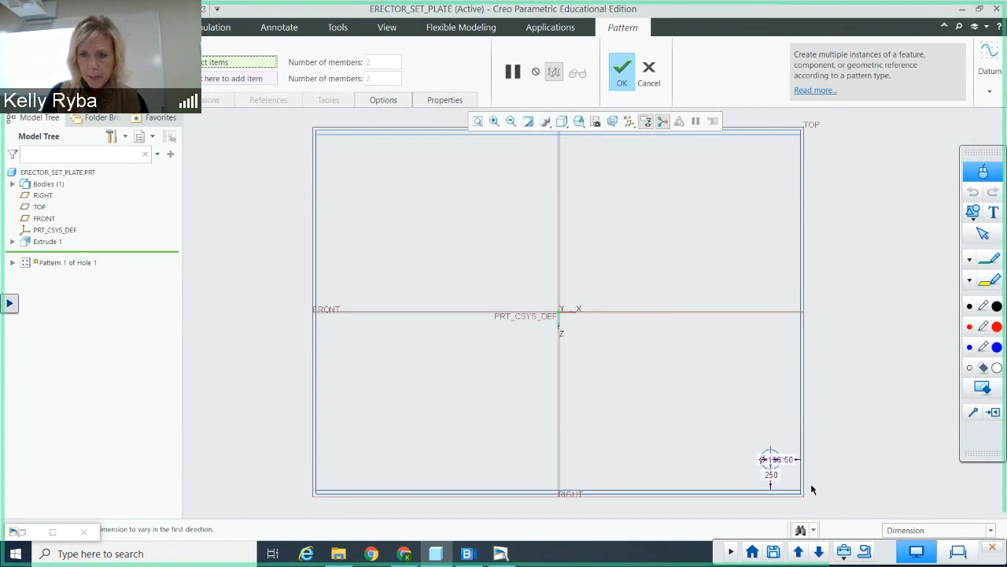
pyautogui.click(778, 460)
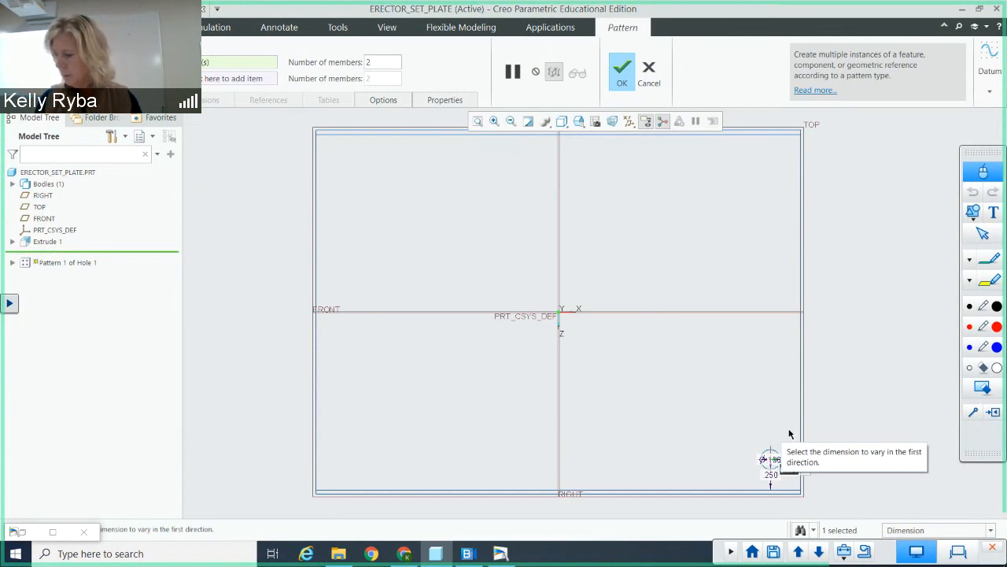
pyautogui.write('.5')
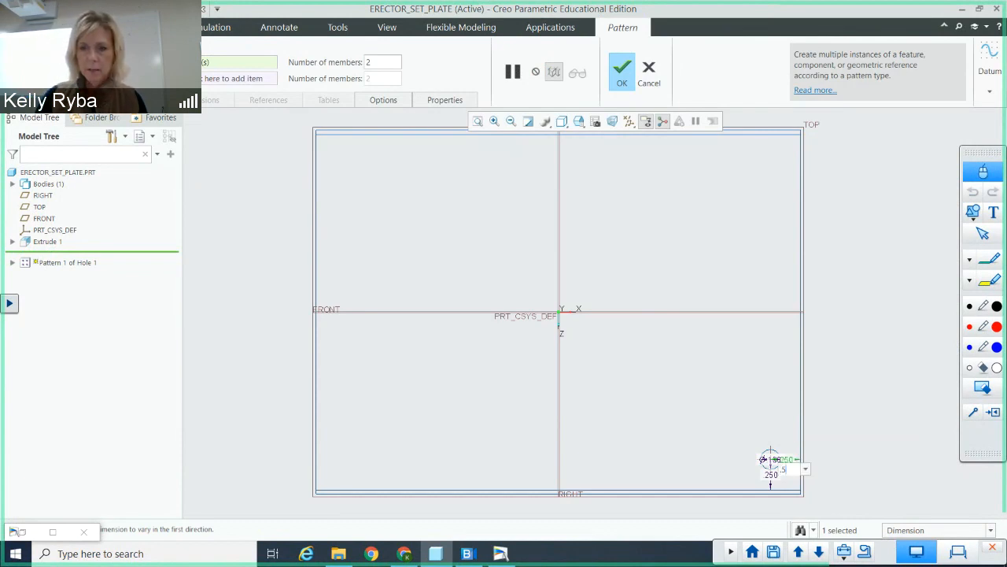
pyautogui.press('Return')
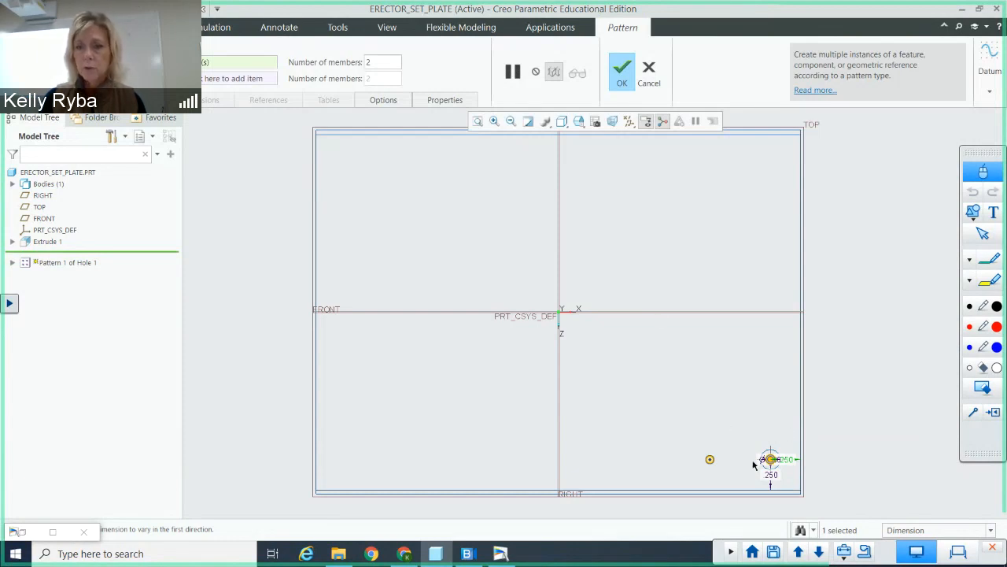
# Step: Set the number of members in the pattern's first direction to 7
pyautogui.click(387, 61)
pyautogui.press('BackSpace')
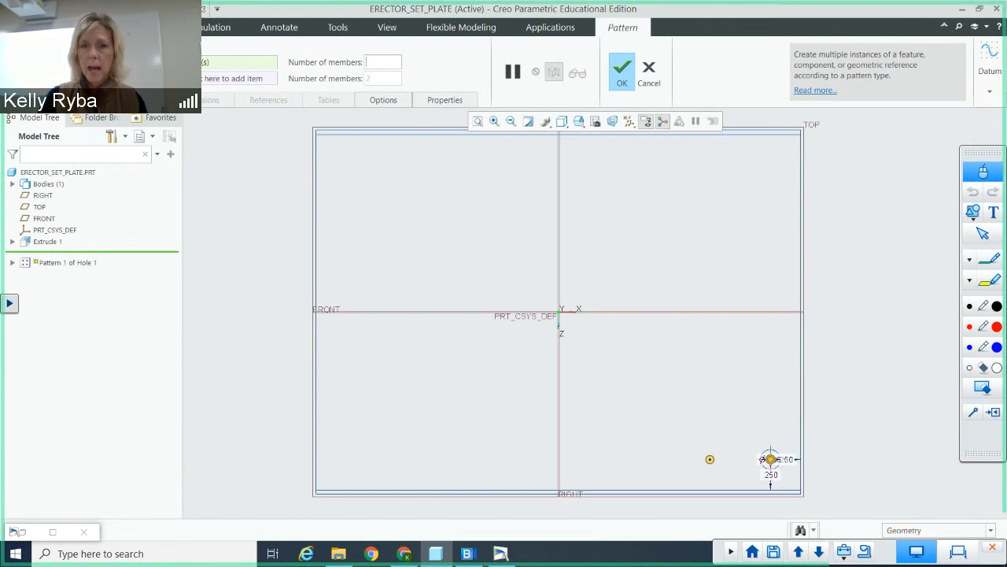
pyautogui.write('7')
pyautogui.press('Return')
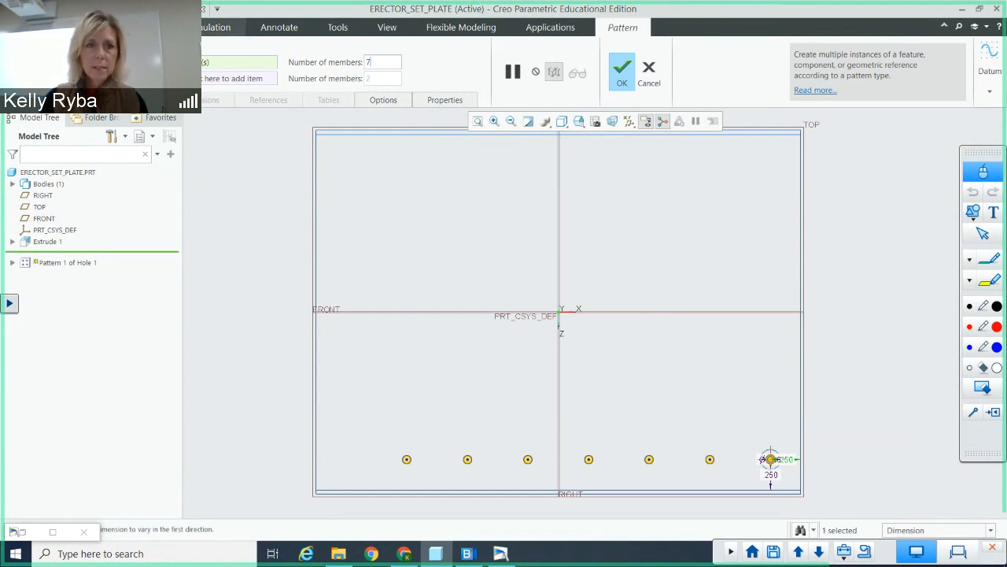
# Step: Add the hole's vertical offset dimension as the pattern's second direction with an increment of 0.5
pyautogui.click(229, 79)
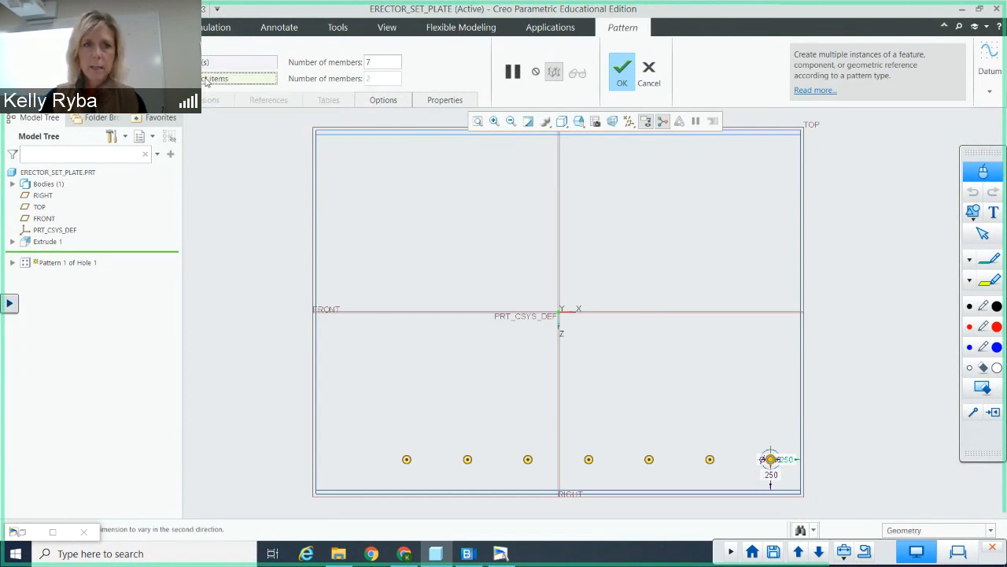
pyautogui.click(771, 475)
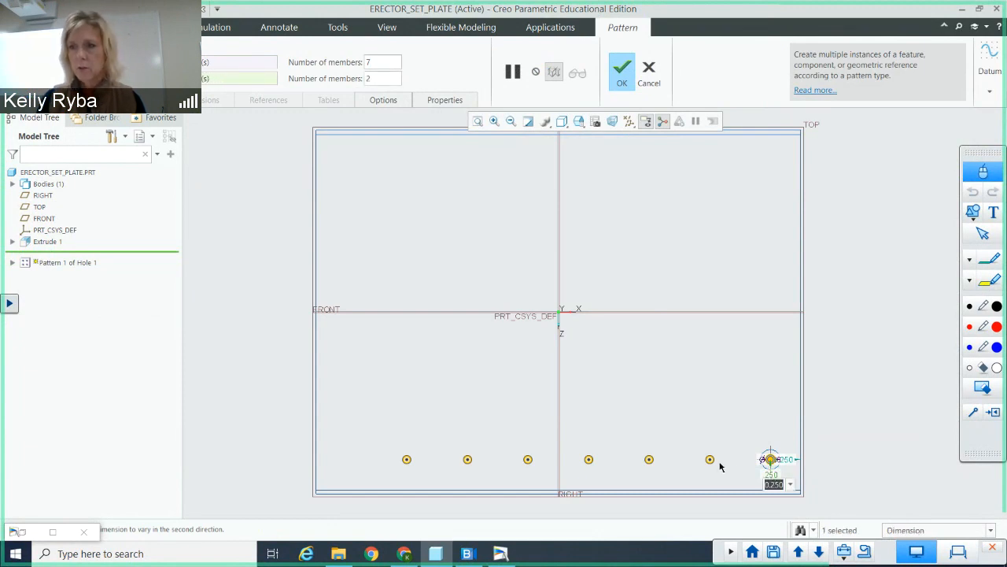
pyautogui.write('5')
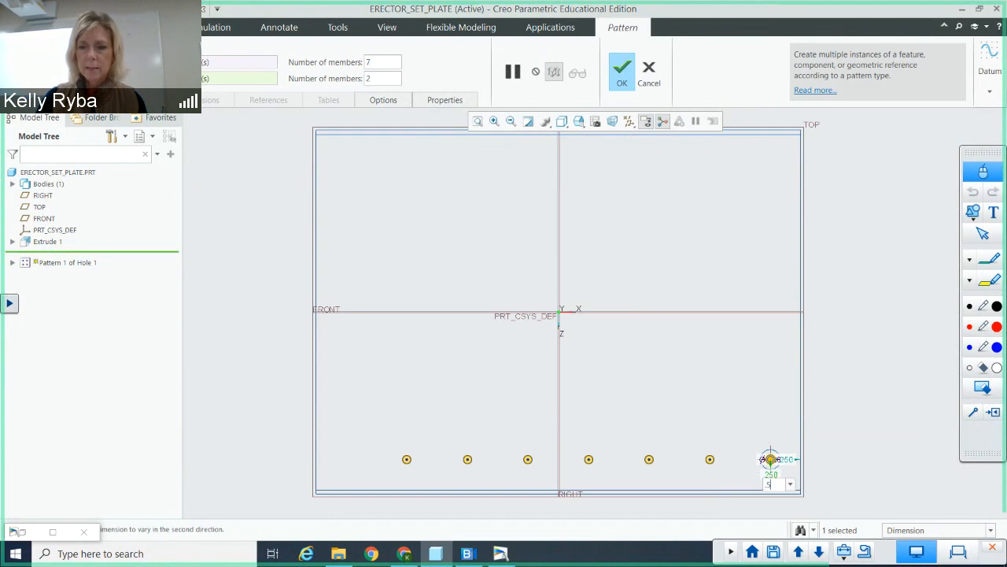
pyautogui.press('Return')
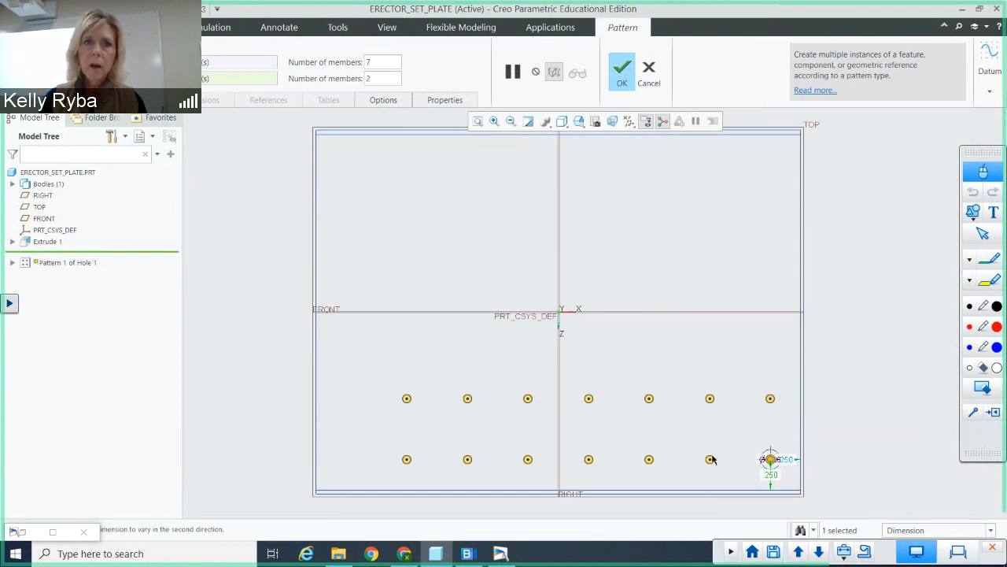
# Step: Set the number of members in the second direction to 6 and complete the hole pattern
pyautogui.doubleClick(379, 77)
pyautogui.write('6')
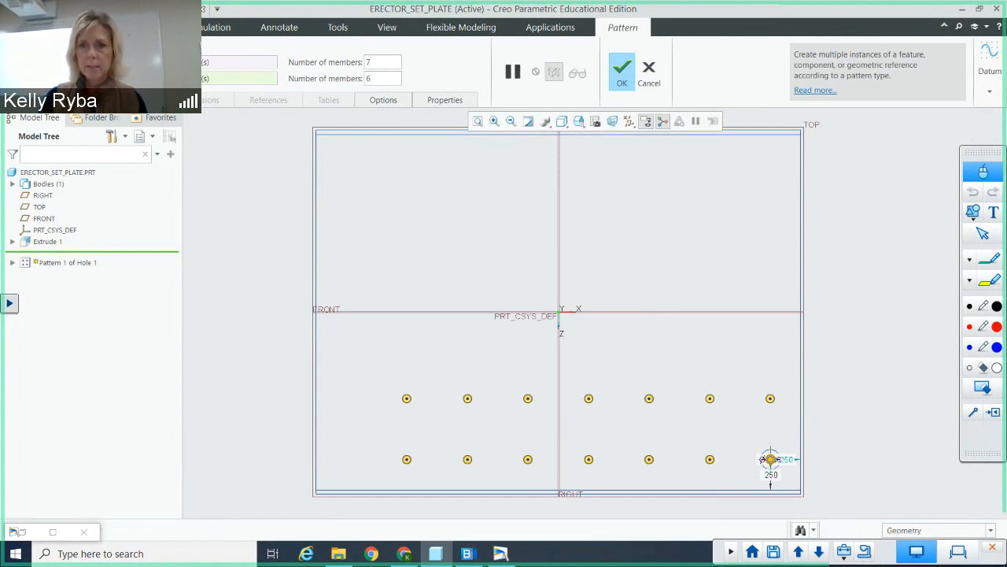
pyautogui.press('Return')
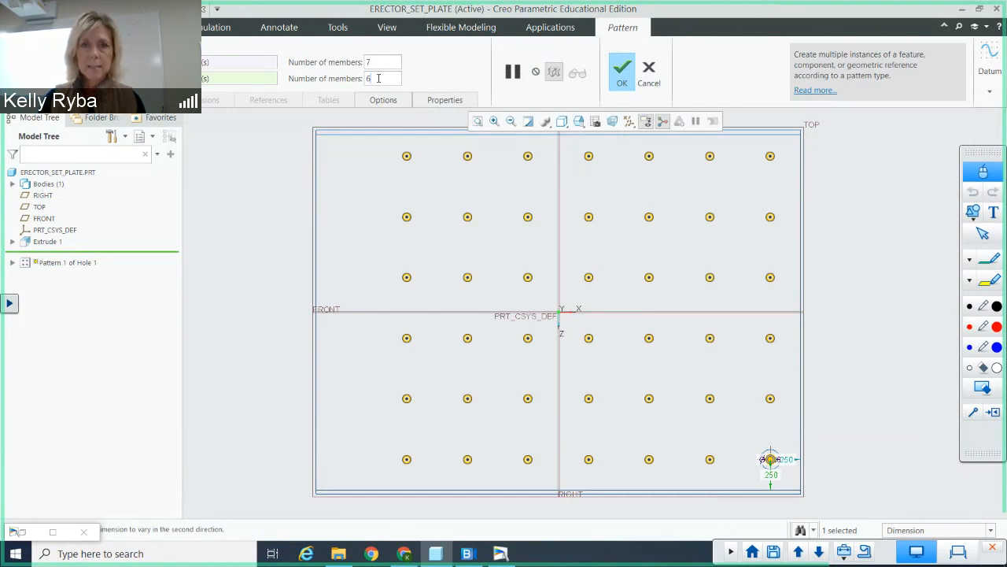
pyautogui.click(621, 77)
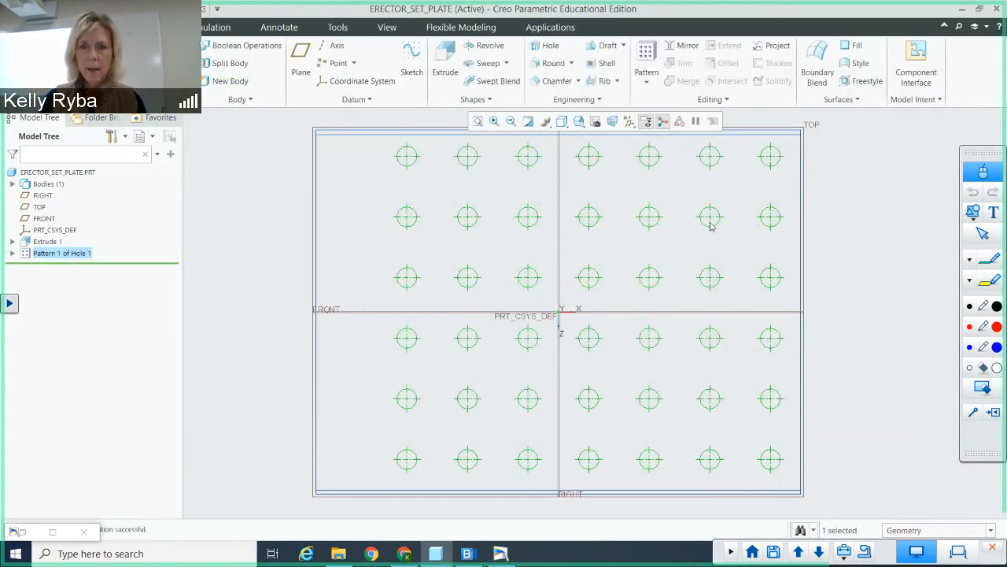
# Step: Examine the patterned plate at a tilt and consult the textbook figures in the document camera window
pyautogui.moveTo(712, 227); pyautogui.dragTo(685, 231, button='middle')
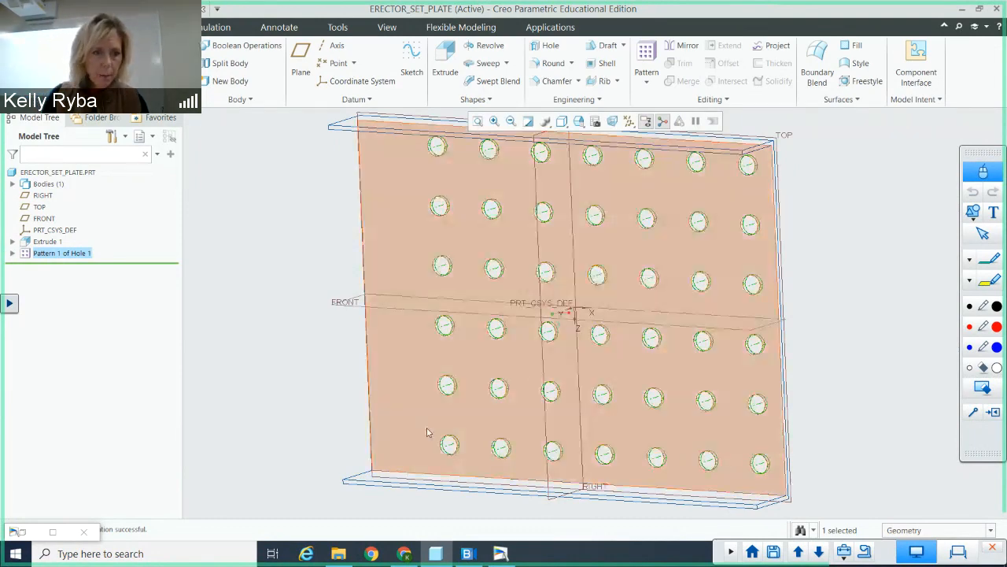
pyautogui.click(57, 535)
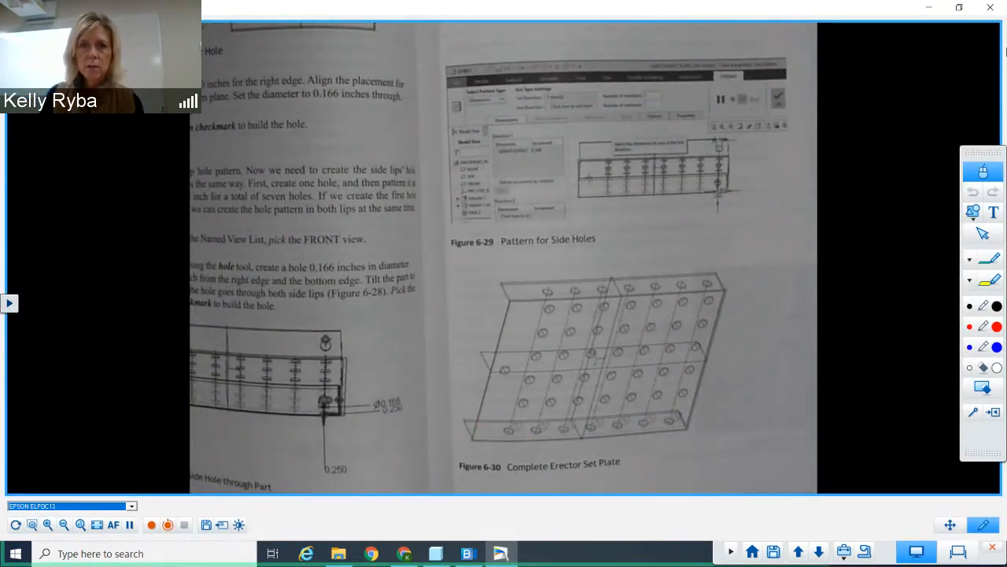
pyautogui.click(928, 9)
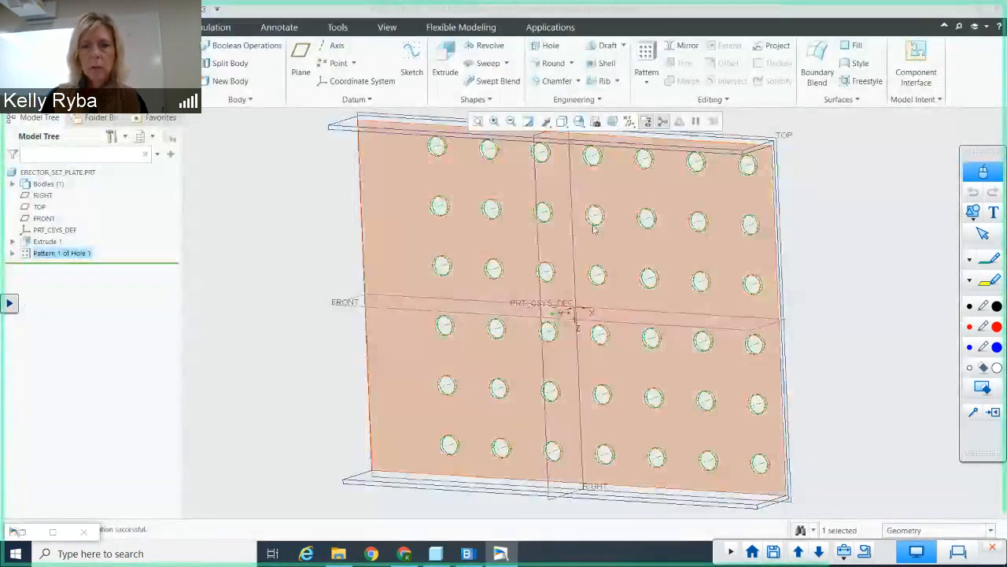
# Step: Start a second 0.166 diameter hole in the TOP view with its depth set to go through all
pyautogui.click(579, 121)
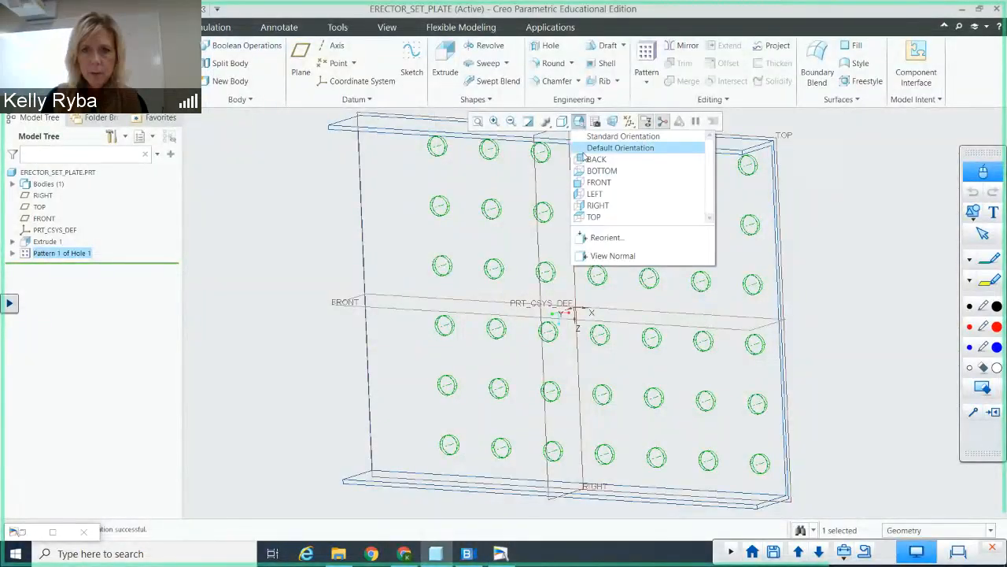
pyautogui.click(596, 216)
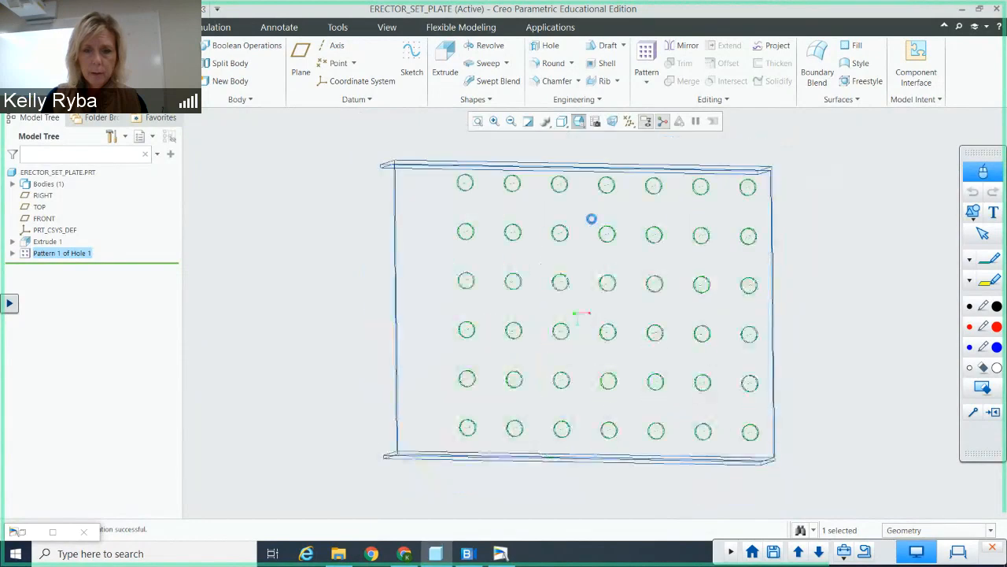
pyautogui.scroll(1, 526, 309)
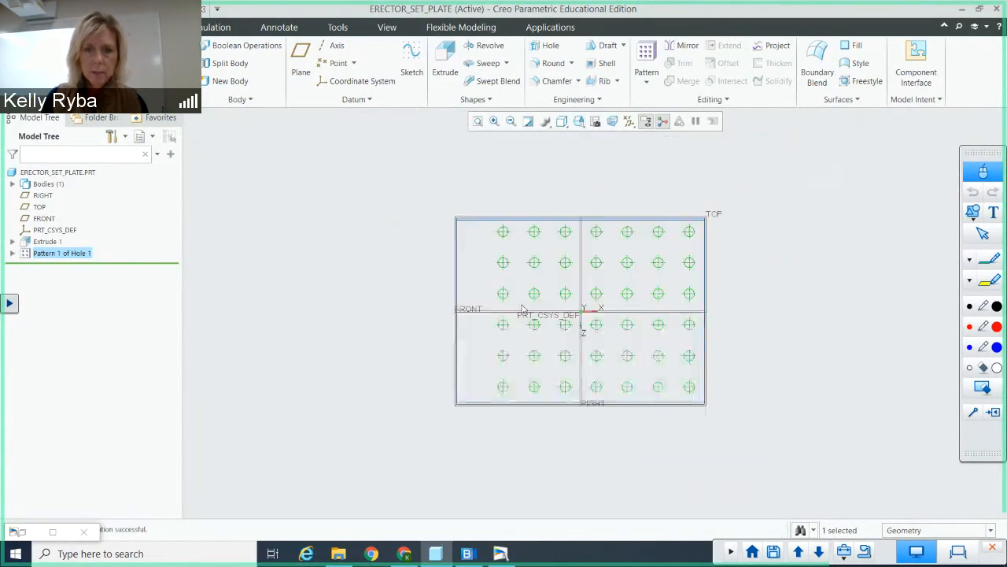
pyautogui.scroll(-1, 523, 309)
pyautogui.scroll(-2, 518, 309)
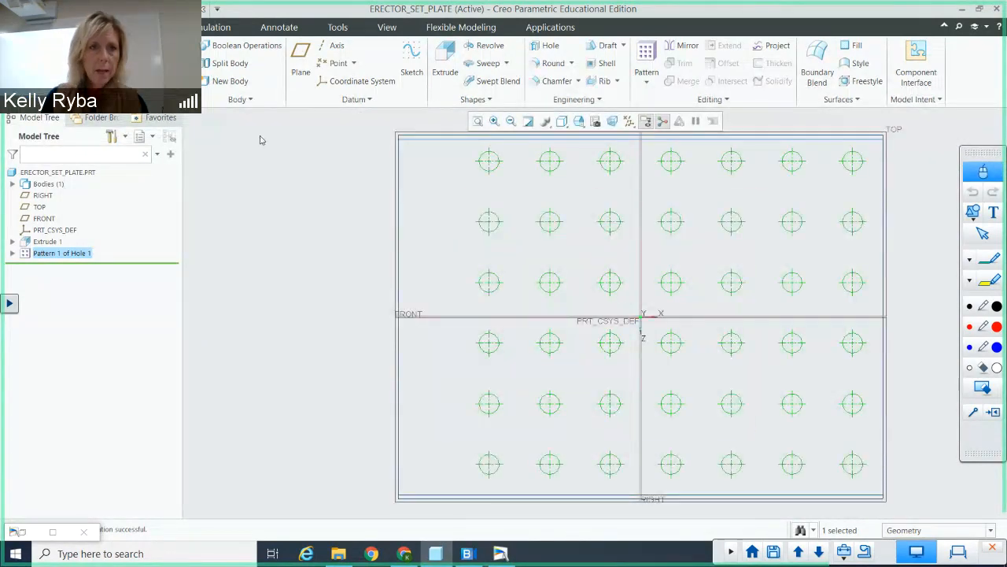
pyautogui.click(549, 47)
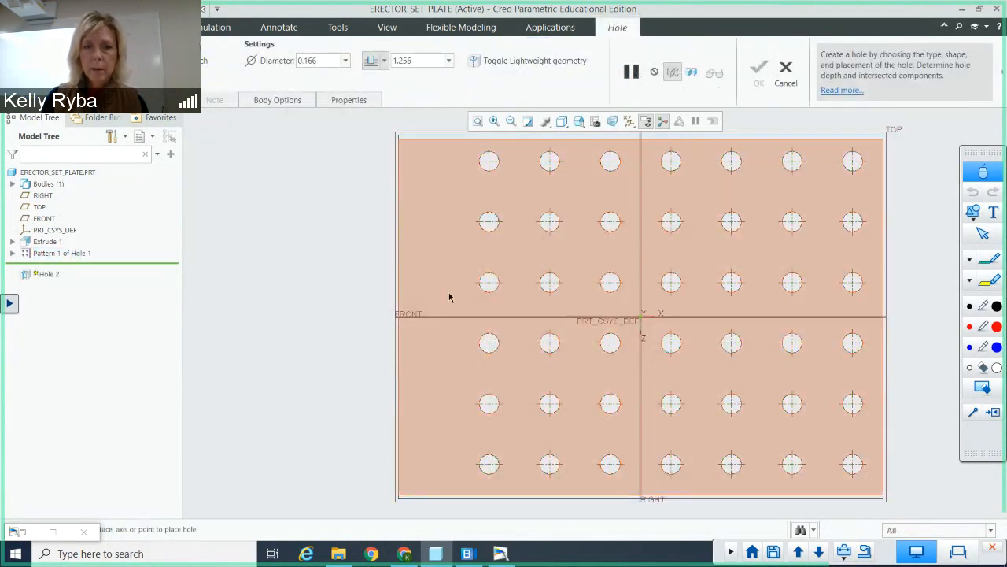
pyautogui.click(385, 59)
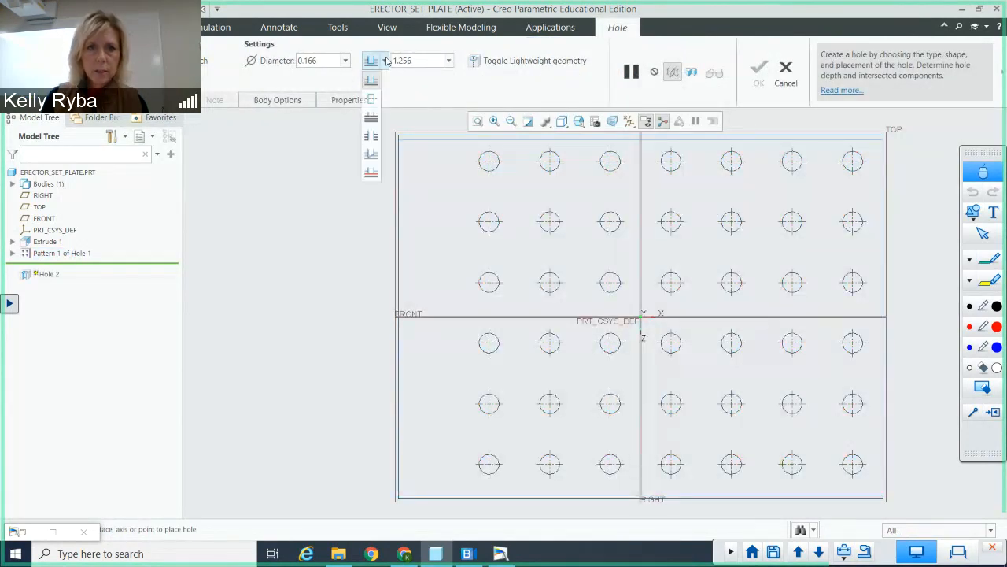
pyautogui.click(373, 141)
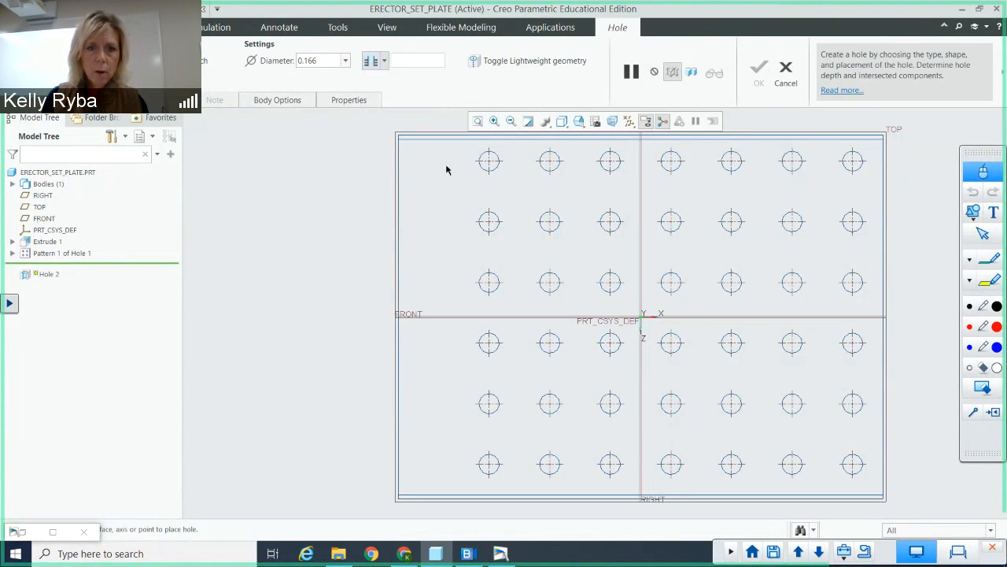
# Step: Place the hole on the plate's face near the left edge, with the right edge and the FRONT datum plane as offset references
pyautogui.click(422, 264)
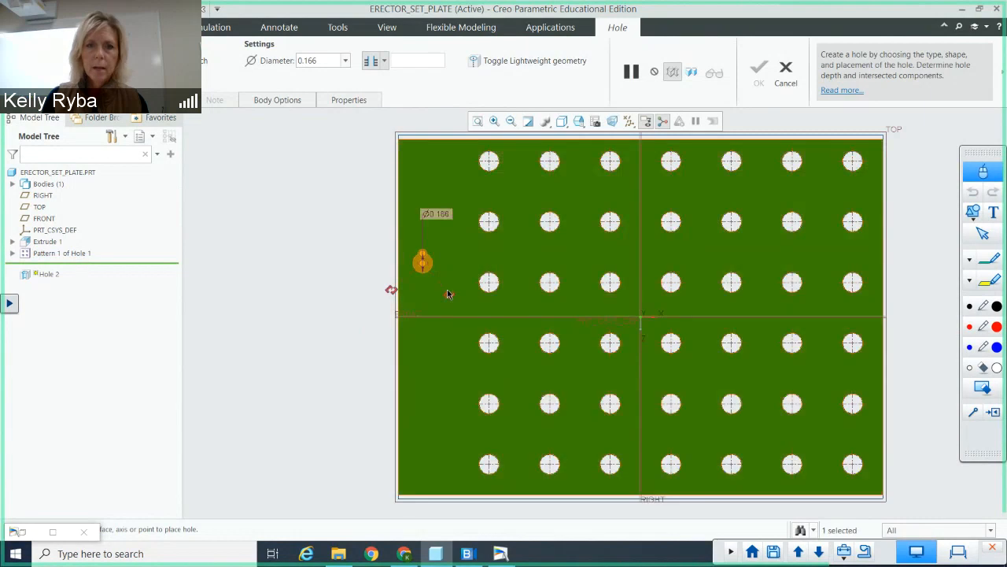
pyautogui.moveTo(450, 301); pyautogui.dragTo(883, 262)
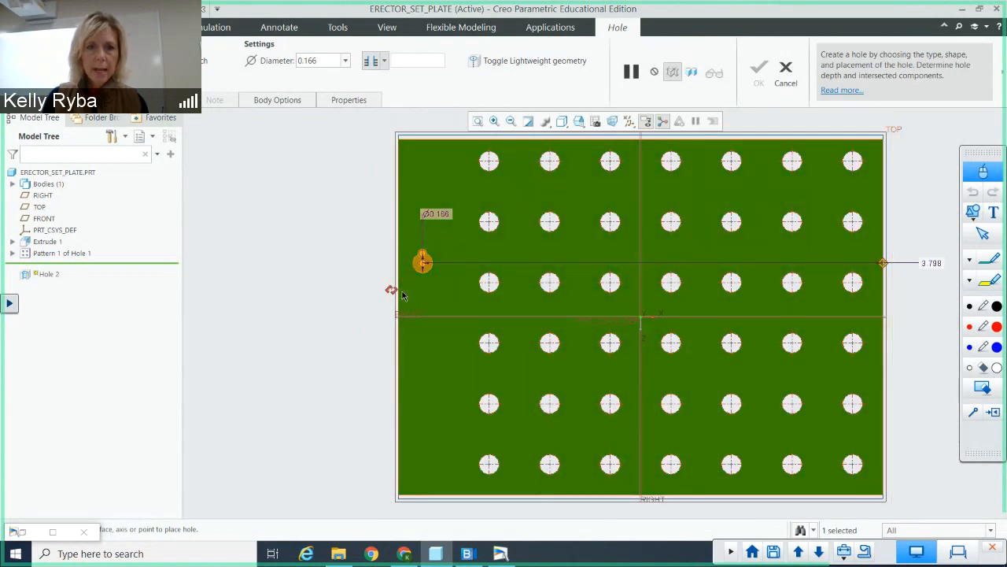
pyautogui.moveTo(392, 291); pyautogui.dragTo(421, 316)
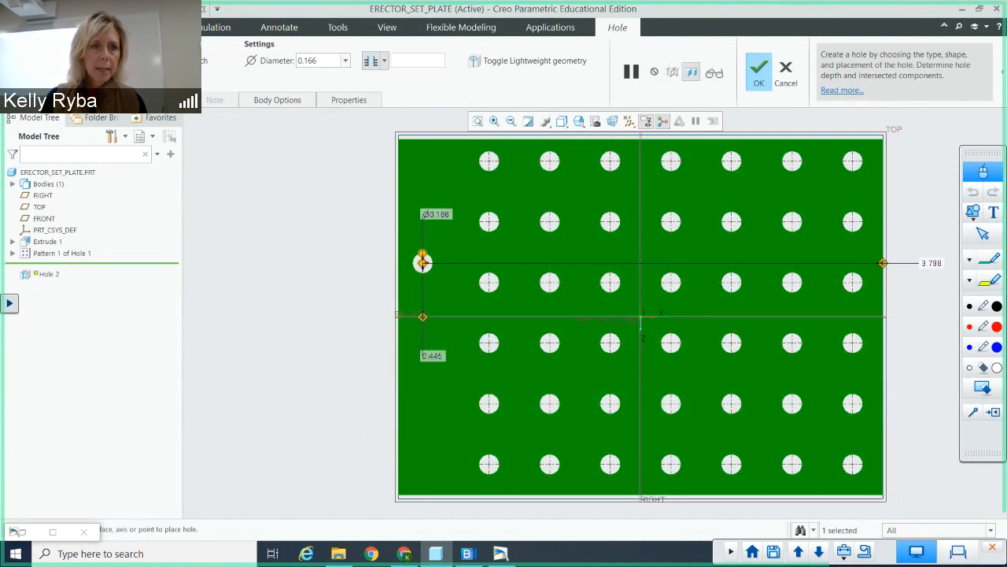
# Step: Set the hole's offset from the right edge to 3.75, align it to the FRONT plane and complete the hole
pyautogui.click(98, 100)
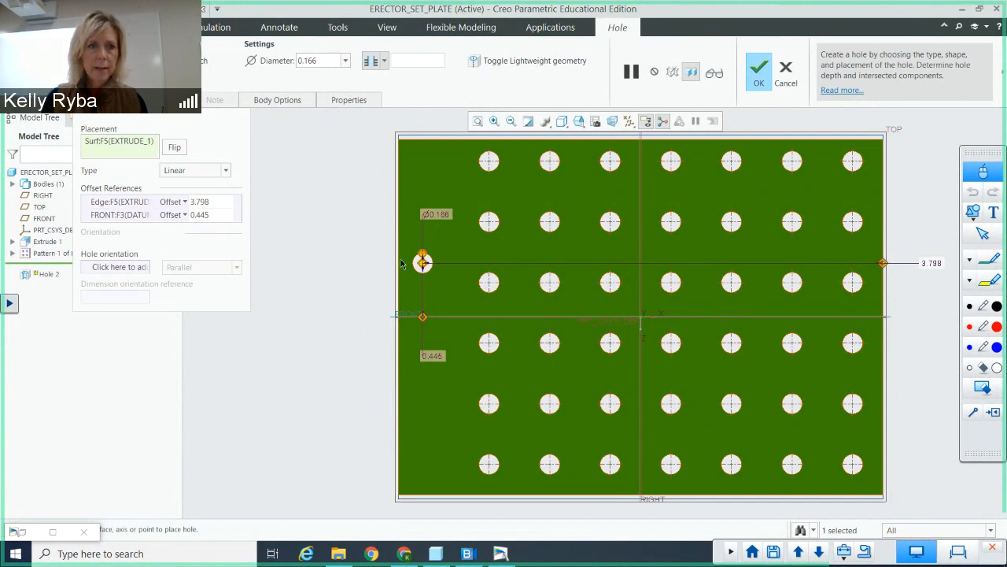
pyautogui.click(223, 206)
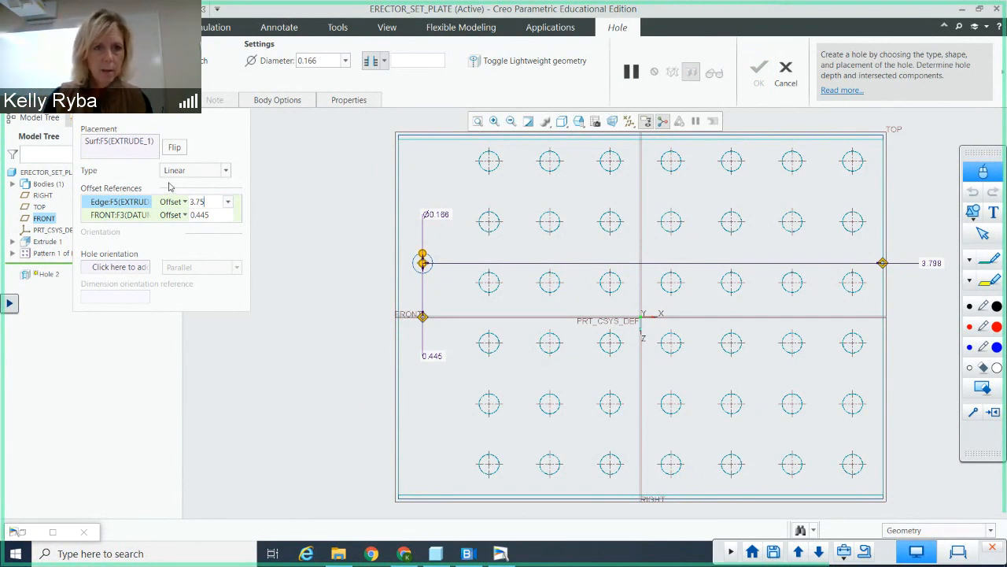
pyautogui.press('Return')
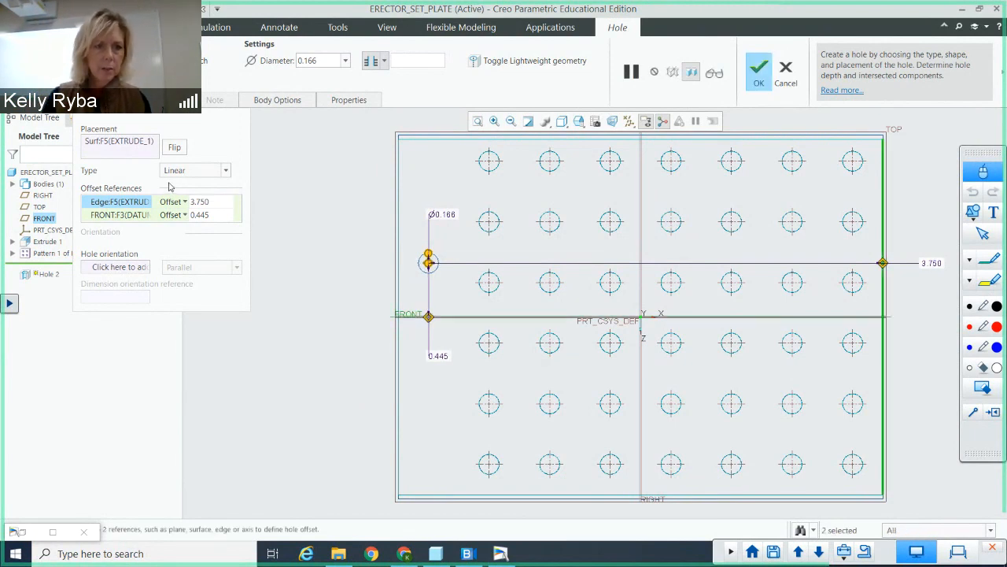
pyautogui.click(211, 214)
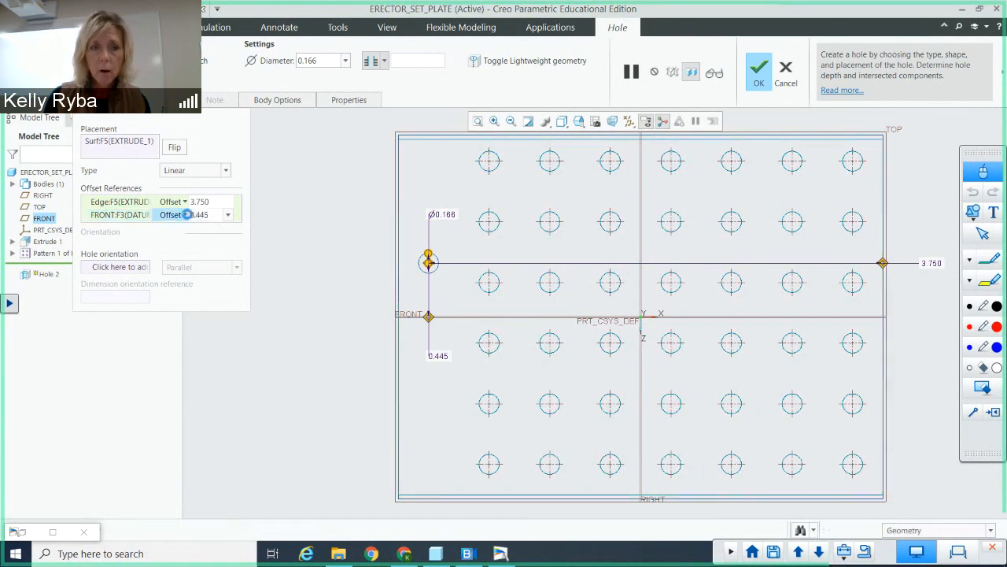
pyautogui.click(184, 215)
pyautogui.click(174, 240)
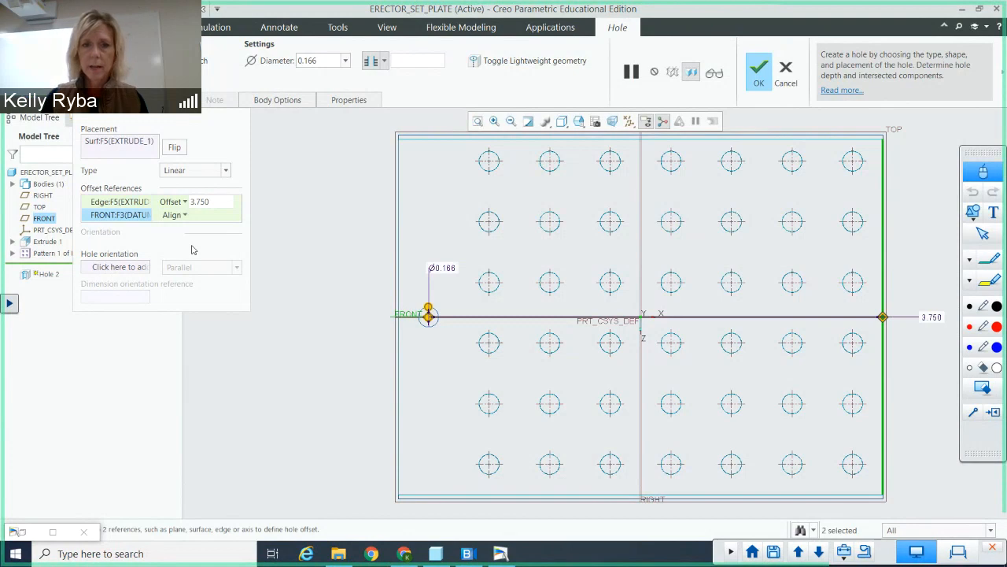
pyautogui.click(109, 101)
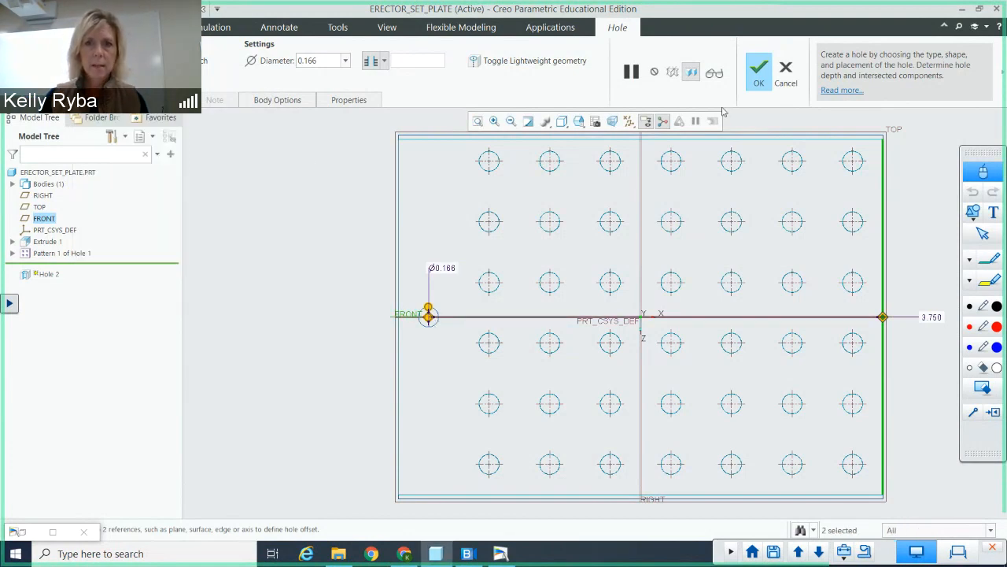
pyautogui.click(759, 75)
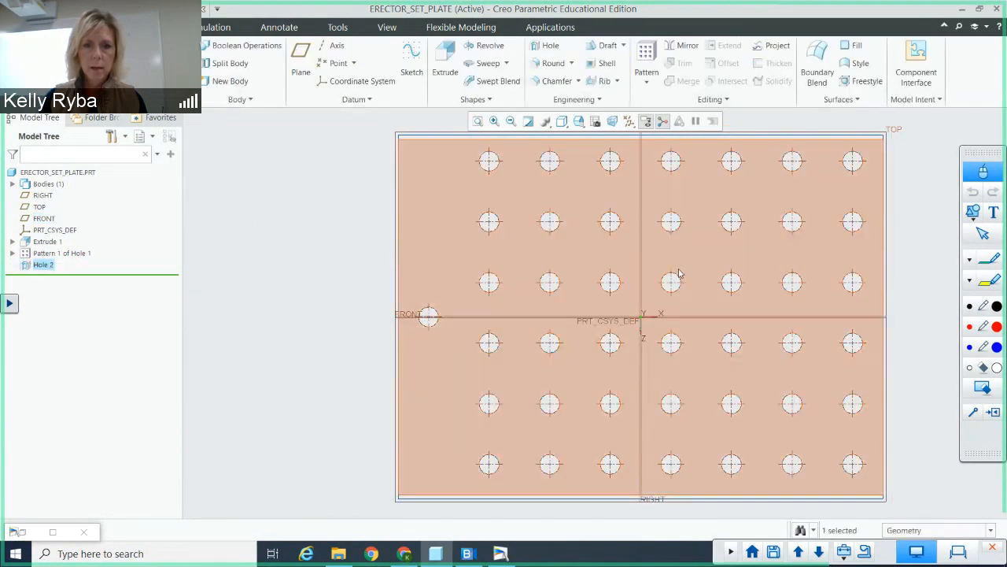
# Step: Start a 0.166 diameter hole on the plate's lower side lip, with its depth set to go through all
pyautogui.moveTo(679, 295)
pyautogui.mouseDown(button='middle')
pyautogui.moveTo(606, 292)
pyautogui.moveTo(623, 288)
pyautogui.moveTo(666, 314)
pyautogui.moveTo(661, 323)
pyautogui.mouseUp(button='middle')
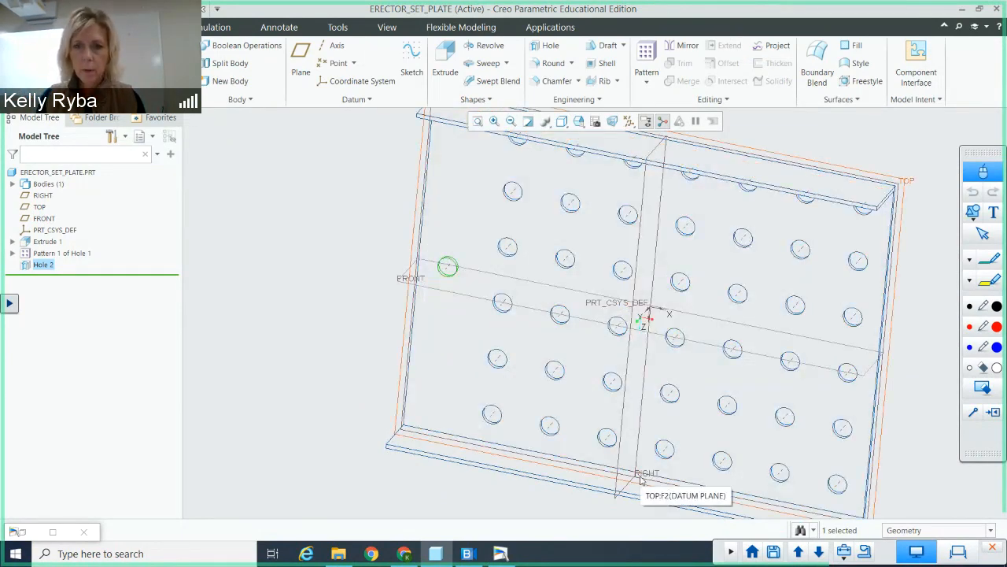
pyautogui.moveTo(746, 404); pyautogui.dragTo(740, 338, button='middle')
pyautogui.moveTo(651, 380); pyautogui.dragTo(623, 379, button='middle')
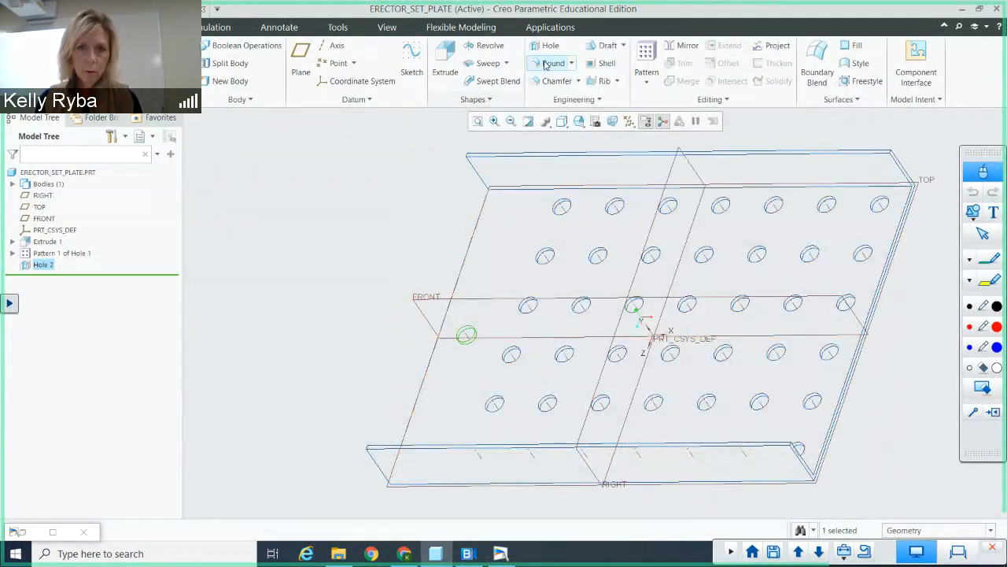
pyautogui.click(550, 49)
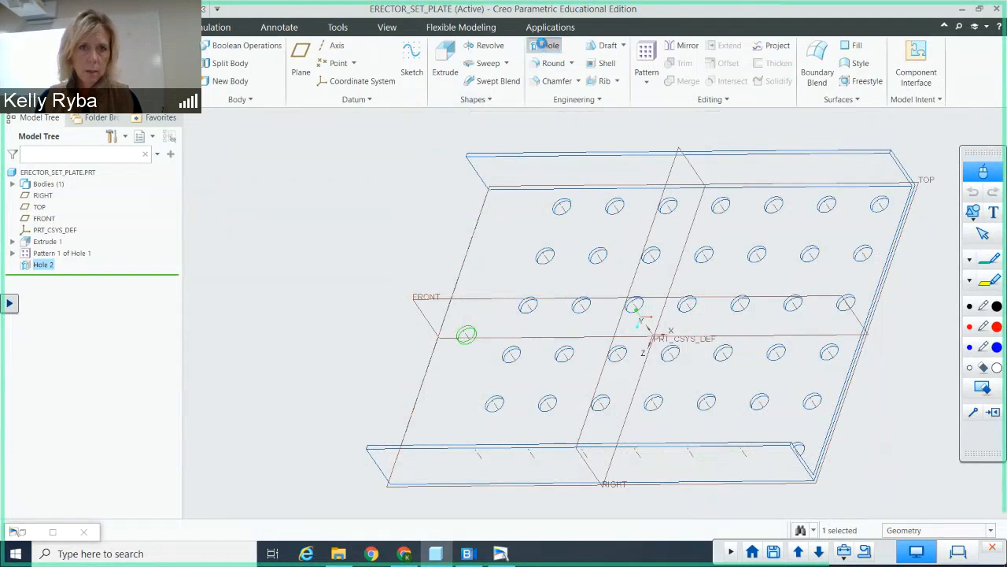
pyautogui.click(689, 468)
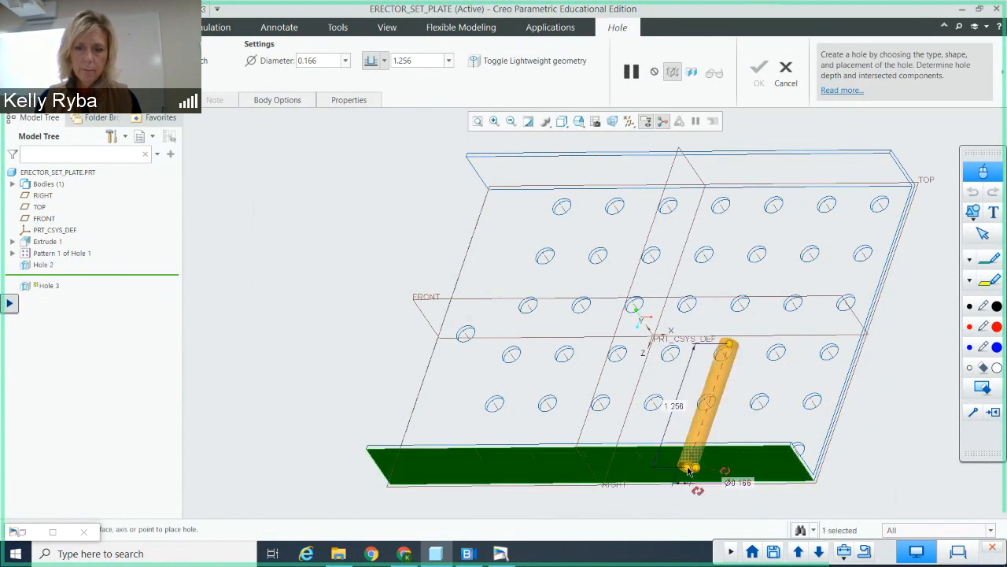
pyautogui.click(384, 61)
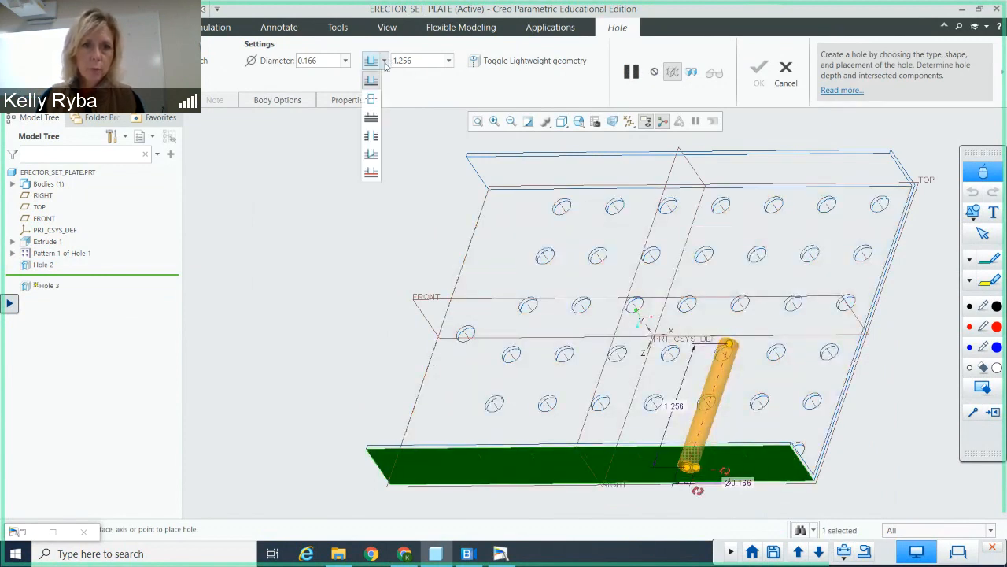
pyautogui.click(372, 139)
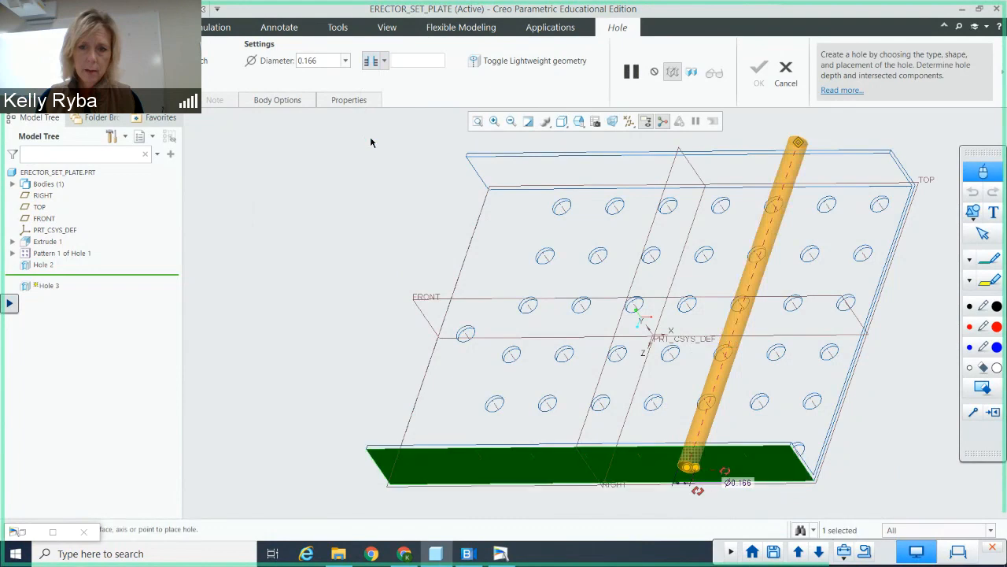
# Step: In the FRONT view, assign the side lip's right edge and the TOP datum plane as the hole's offset references
pyautogui.moveTo(729, 203)
pyautogui.mouseDown(button='middle')
pyautogui.moveTo(733, 220)
pyautogui.moveTo(733, 191)
pyautogui.moveTo(744, 194)
pyautogui.mouseUp(button='middle')
pyautogui.click(579, 122)
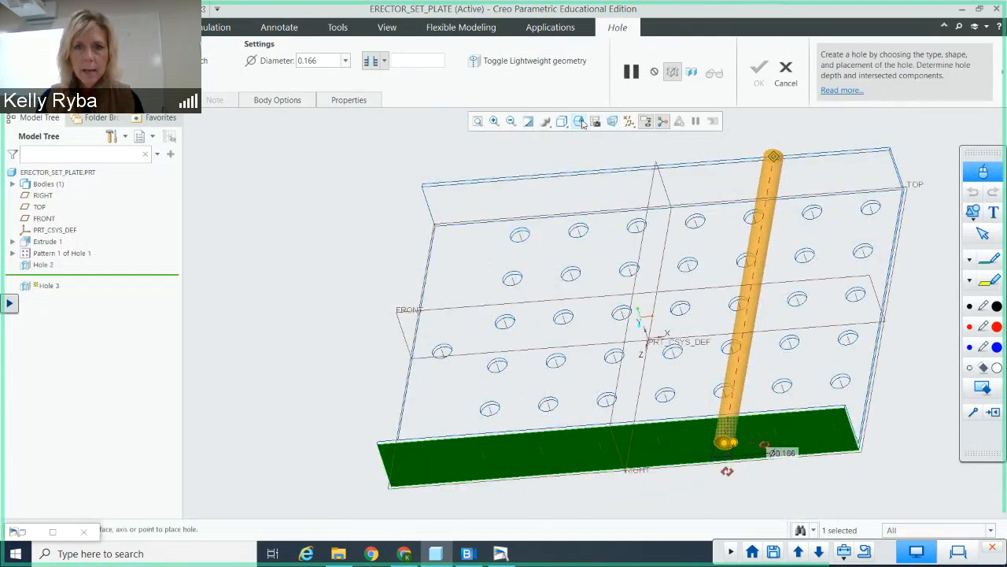
pyautogui.click(581, 122)
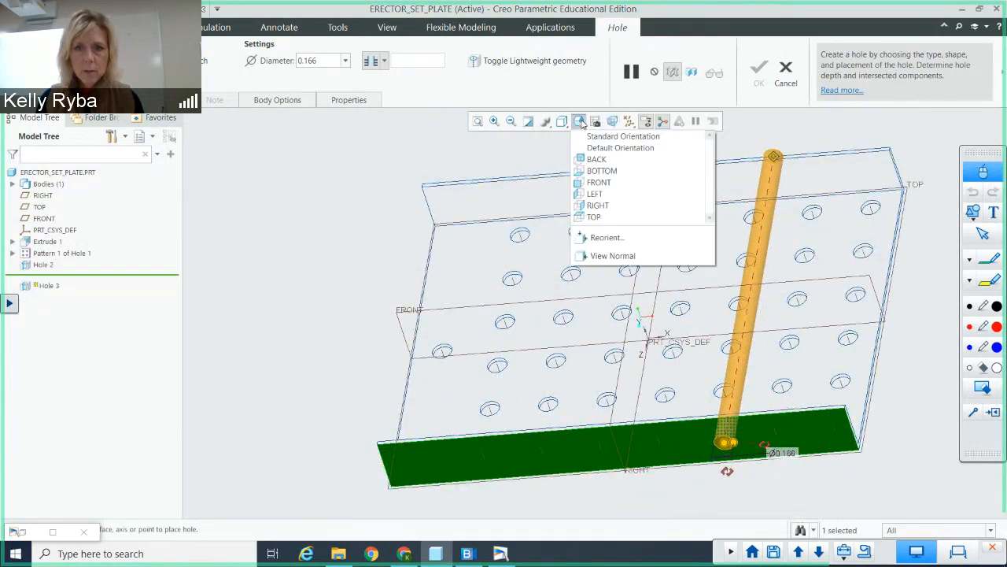
pyautogui.click(605, 183)
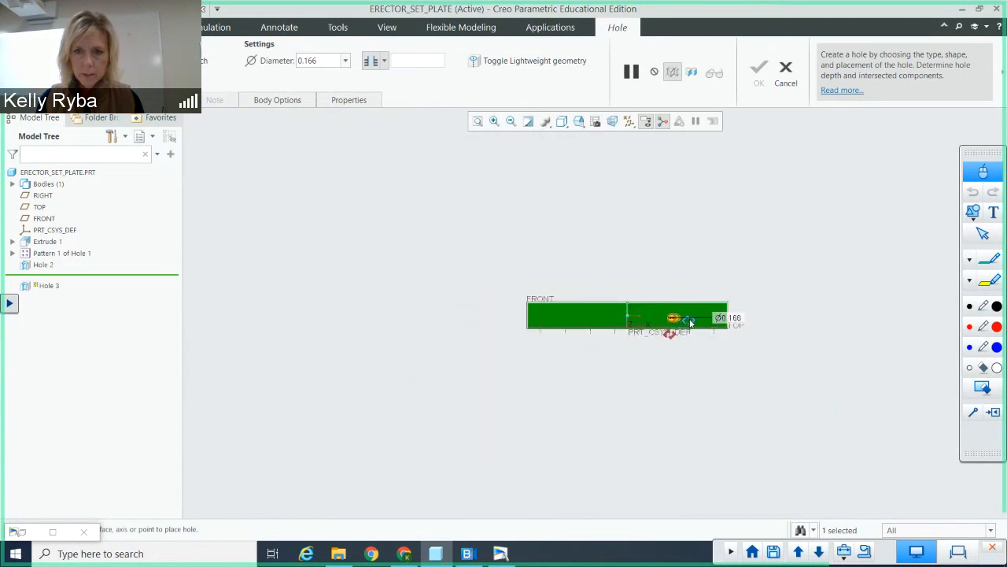
pyautogui.scroll(-2, 688, 319)
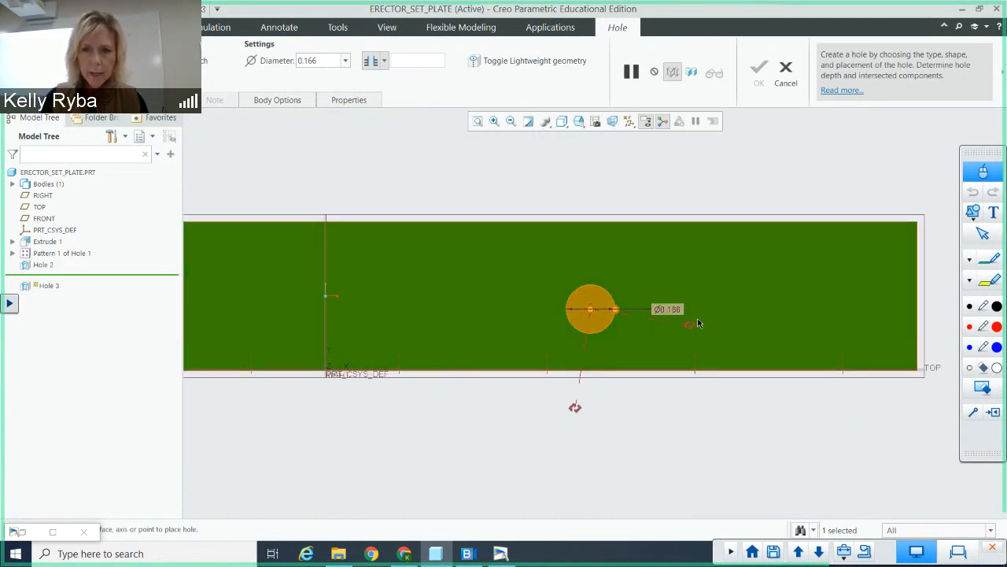
pyautogui.moveTo(690, 328); pyautogui.dragTo(918, 309)
pyautogui.moveTo(575, 407); pyautogui.dragTo(800, 370)
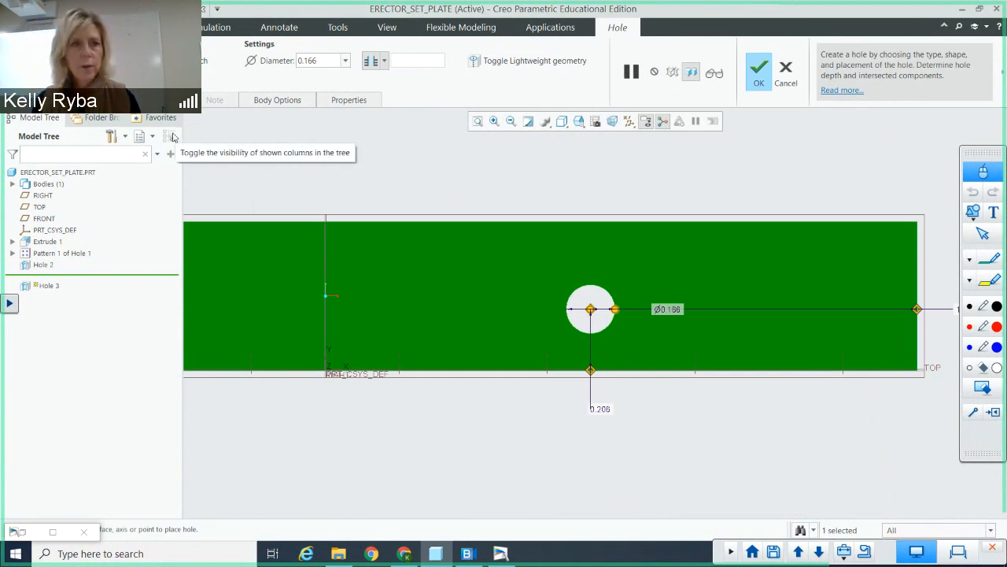
# Step: Set the lip hole's offsets to 0.25 from the right edge and 0.25 from the TOP plane, and complete the hole
pyautogui.click(142, 100)
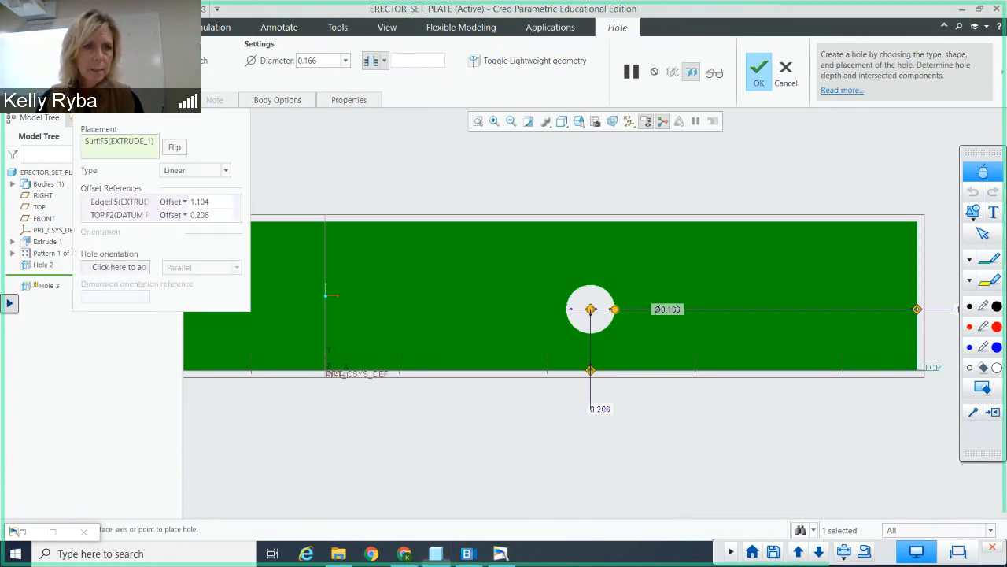
pyautogui.click(203, 202)
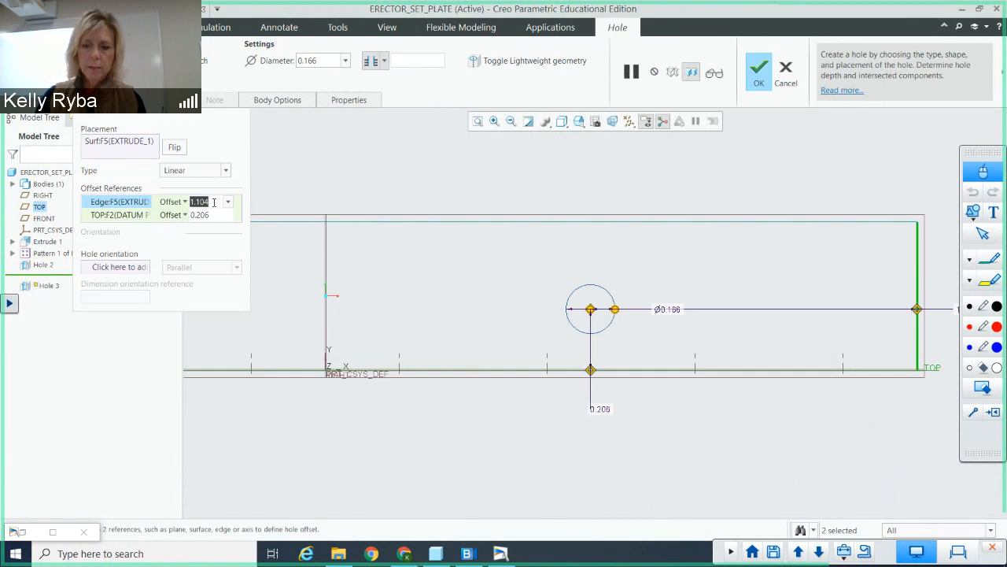
pyautogui.write('0.25')
pyautogui.press('Return')
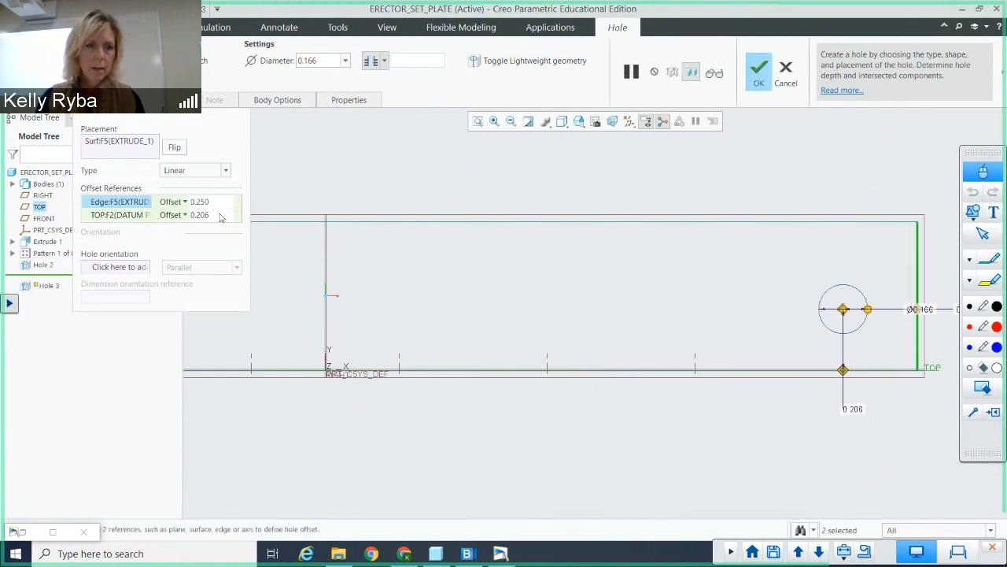
pyautogui.click(203, 215)
pyautogui.write('.2')
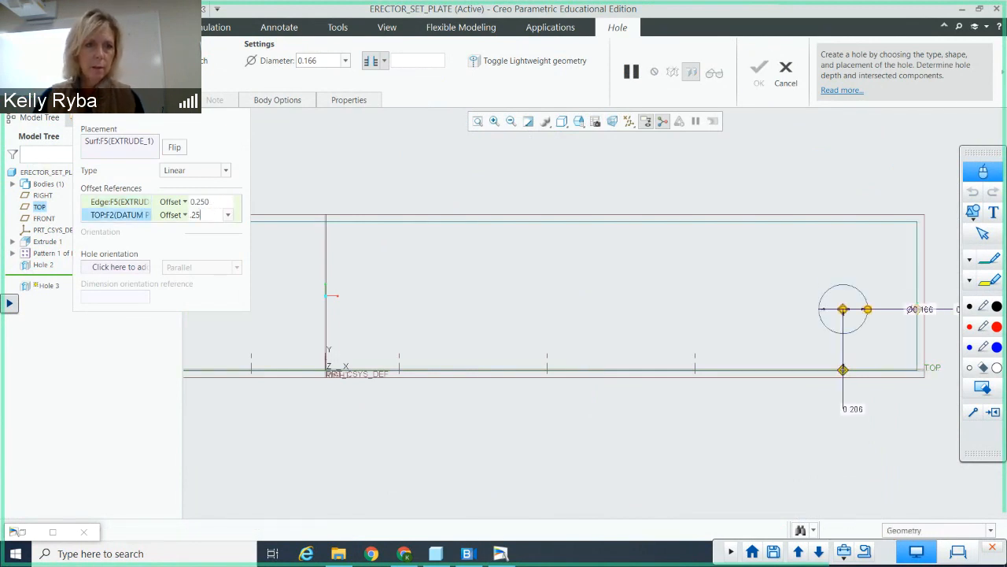
pyautogui.write('5')
pyautogui.press('Return')
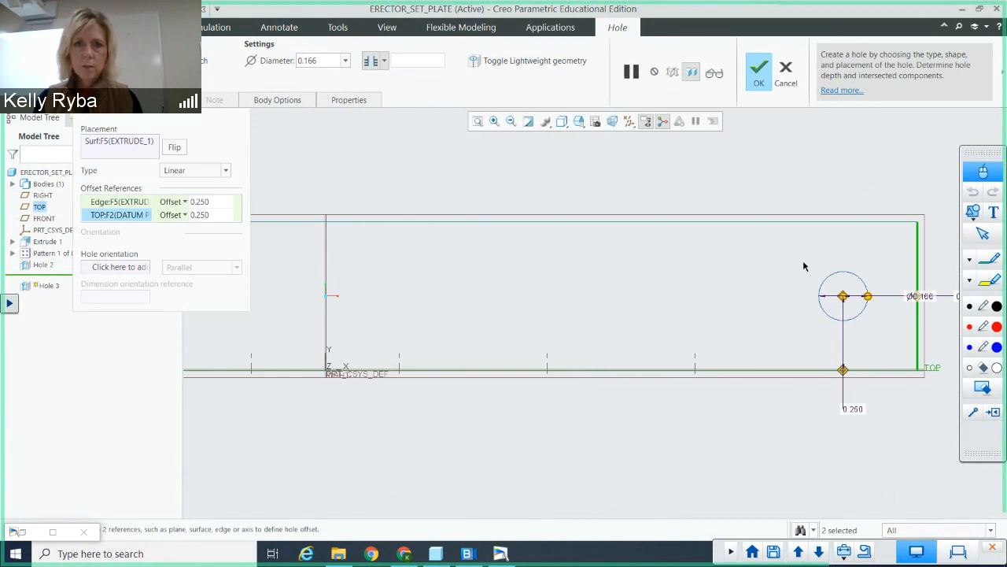
pyautogui.click(106, 100)
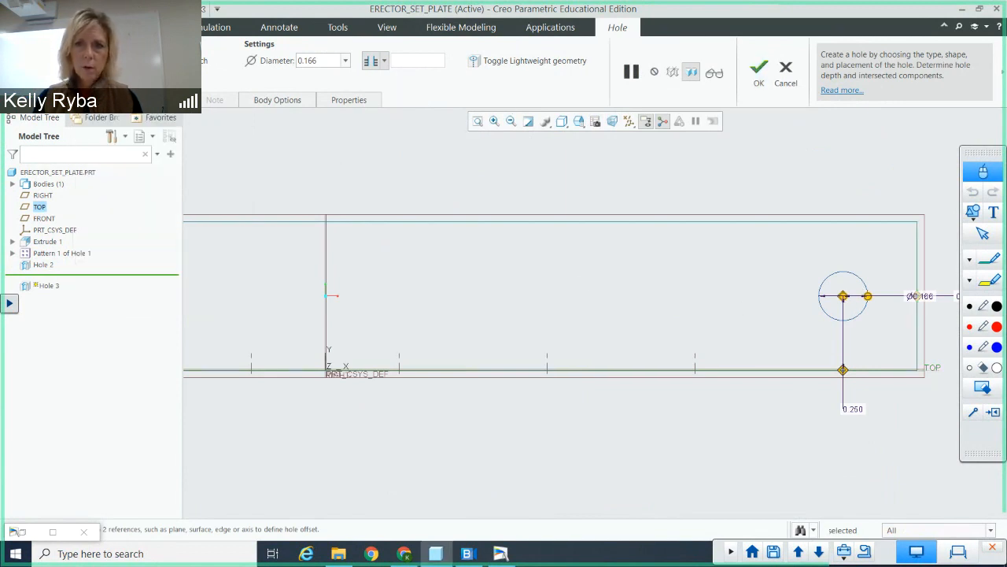
pyautogui.moveTo(783, 159)
pyautogui.mouseDown(button='middle')
pyautogui.moveTo(760, 171)
pyautogui.moveTo(775, 169)
pyautogui.mouseUp(button='middle')
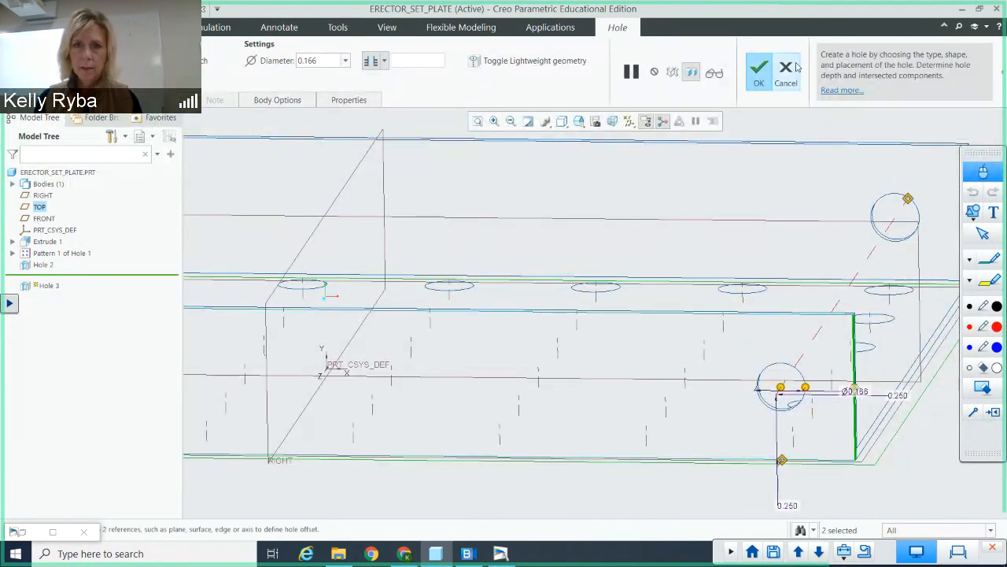
pyautogui.click(760, 73)
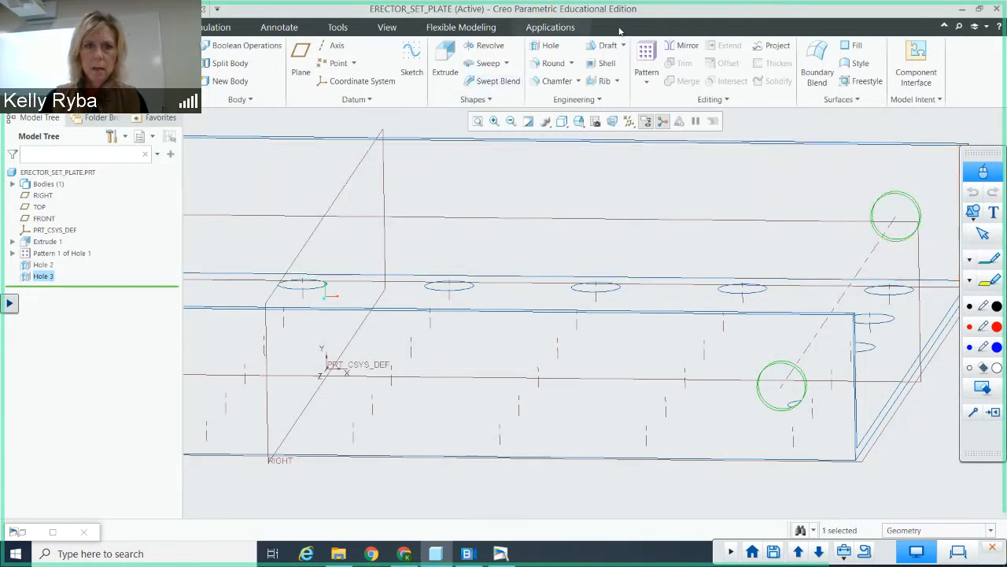
# Step: Start a dimension pattern of the lip hole, varying its offset from the right edge by an increment of 0.5
pyautogui.click(645, 53)
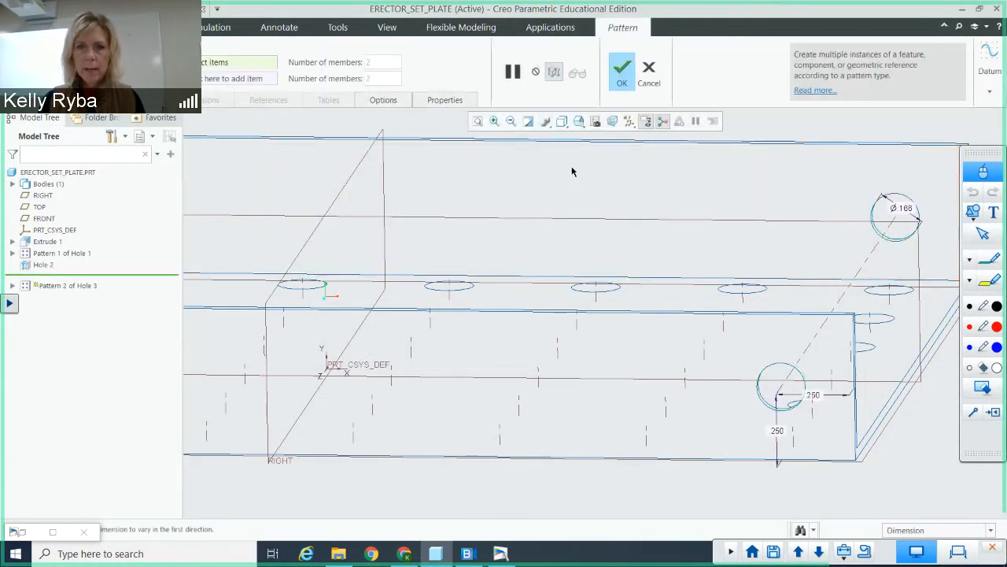
pyautogui.scroll(4, 569, 162)
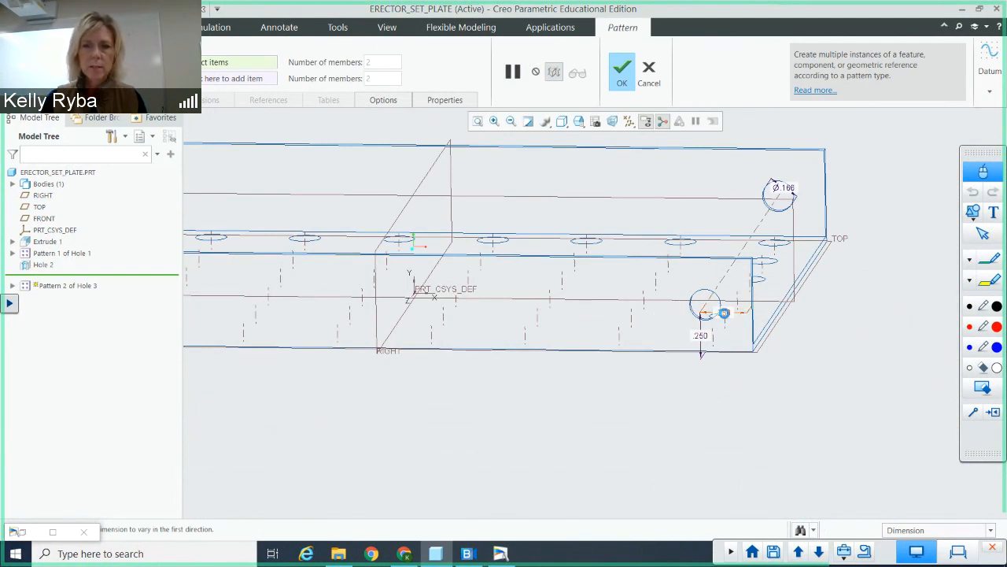
pyautogui.click(723, 313)
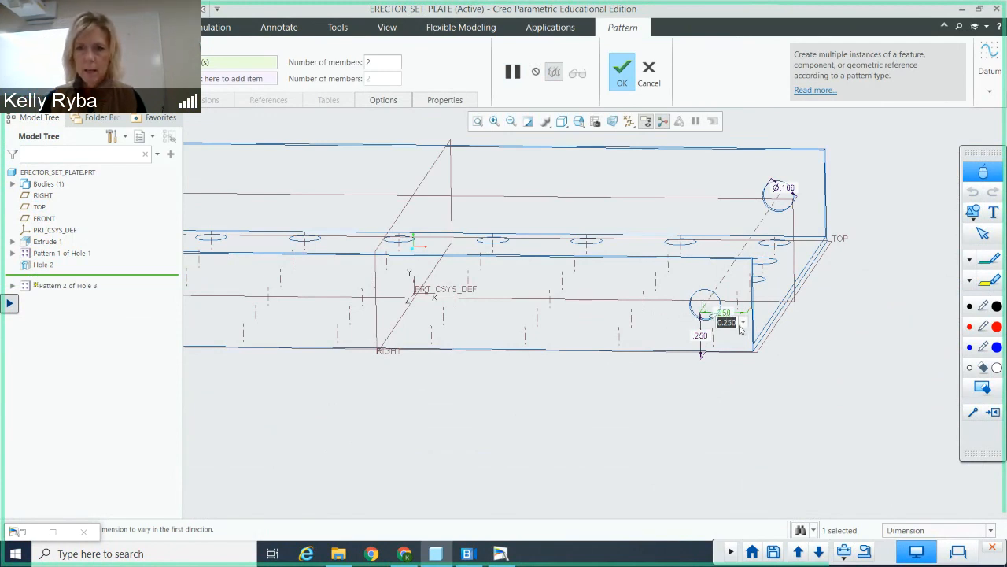
pyautogui.write('.5')
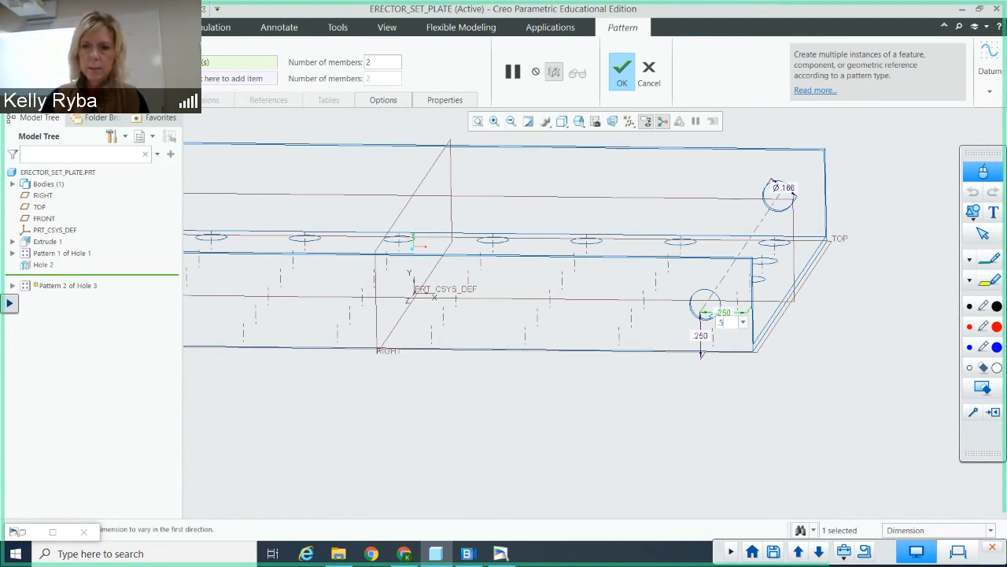
pyautogui.press('Return')
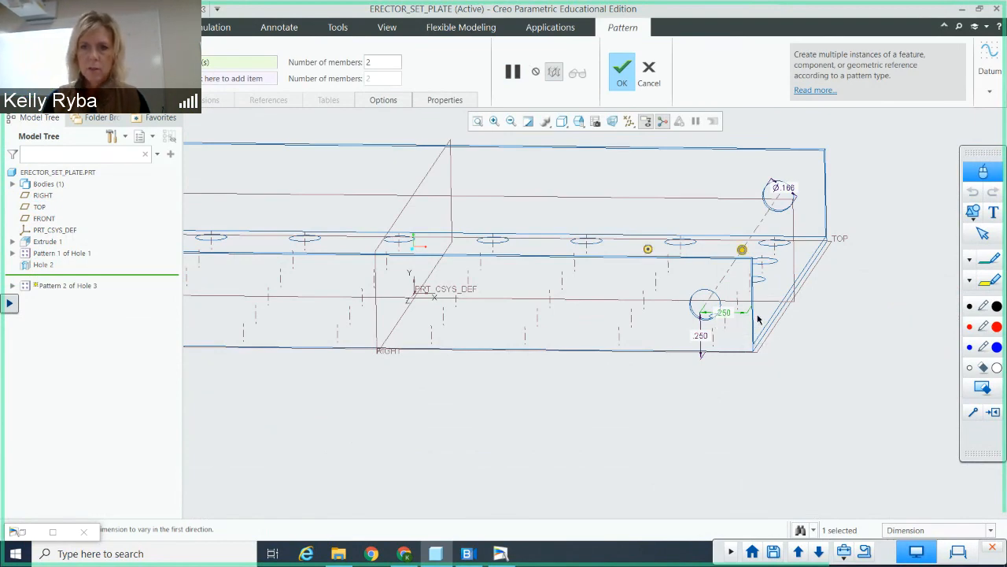
# Step: Set the lip hole pattern to 7 members in the first direction and complete it
pyautogui.moveTo(765, 316); pyautogui.dragTo(769, 336, button='middle')
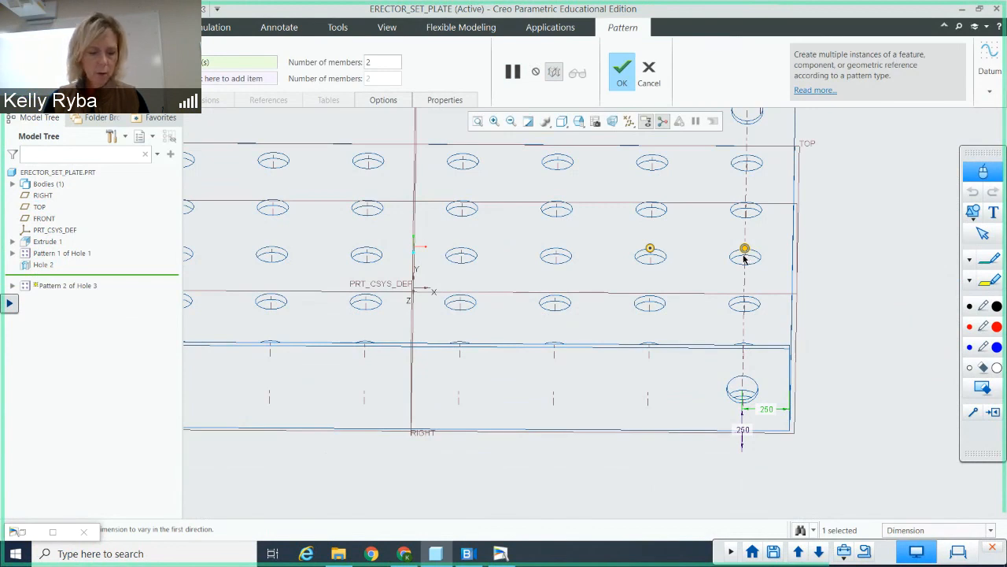
pyautogui.click(377, 61)
pyautogui.press('BackSpace')
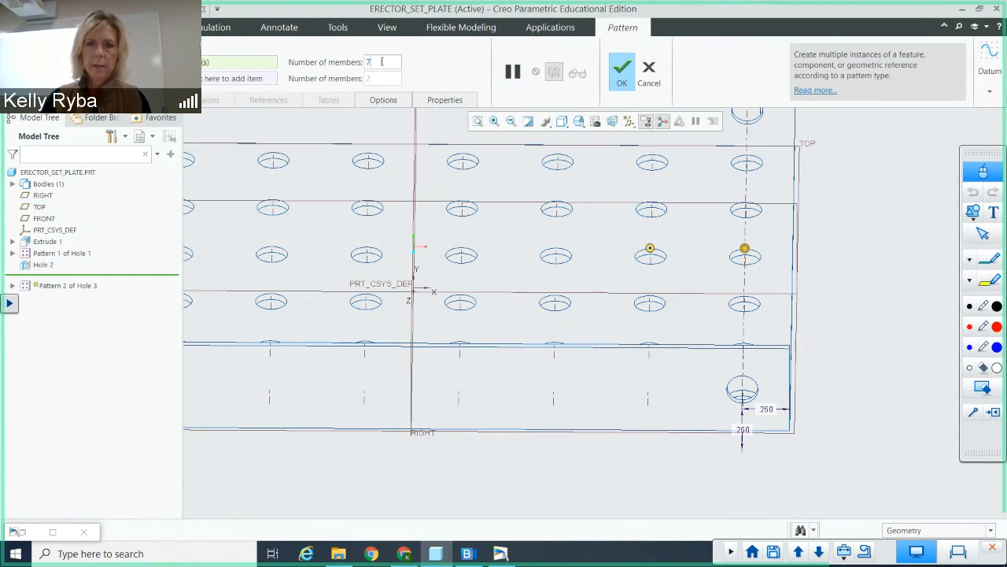
pyautogui.press('Return')
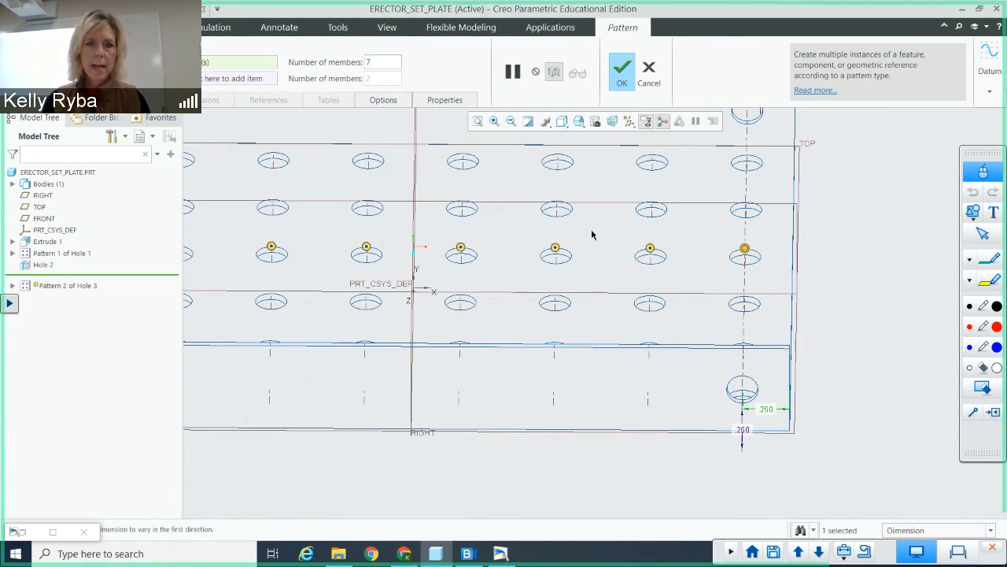
pyautogui.scroll(-4, 593, 235)
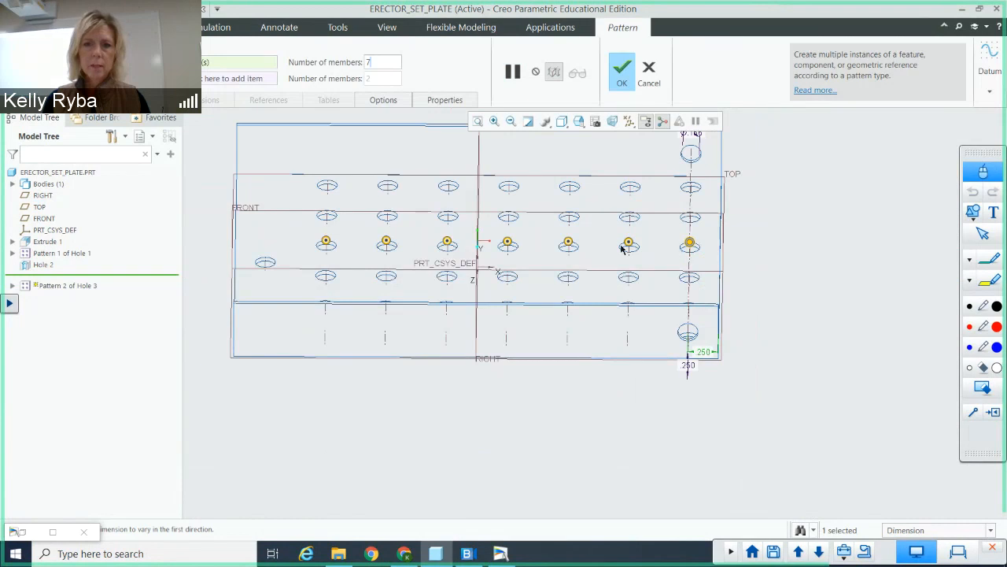
pyautogui.scroll(-1, 668, 221)
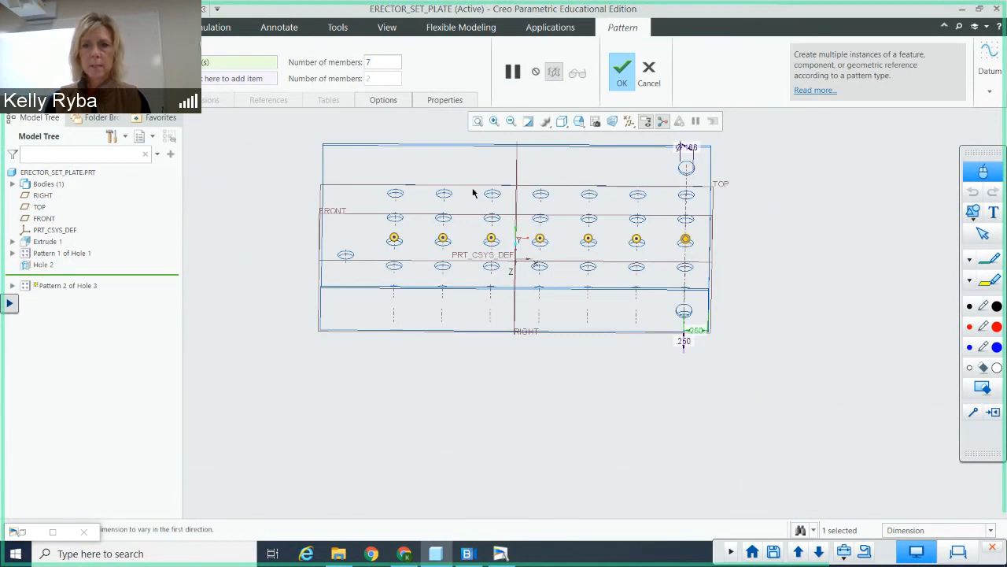
pyautogui.click(622, 72)
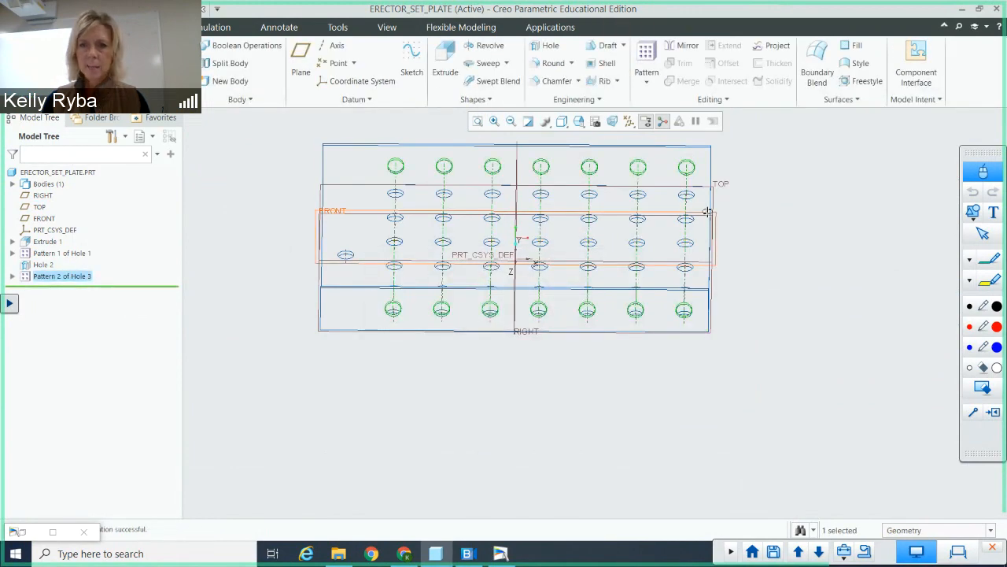
# Step: Return the plate to its default orientation and display it as Shading With Edges
pyautogui.hotkey('ctrl', 'd')
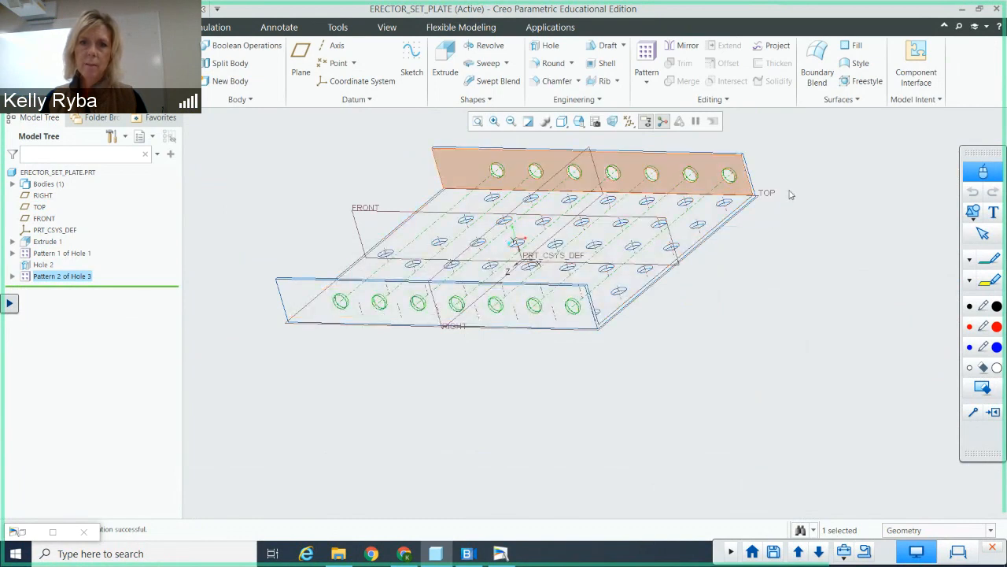
pyautogui.click(564, 122)
pyautogui.click(582, 151)
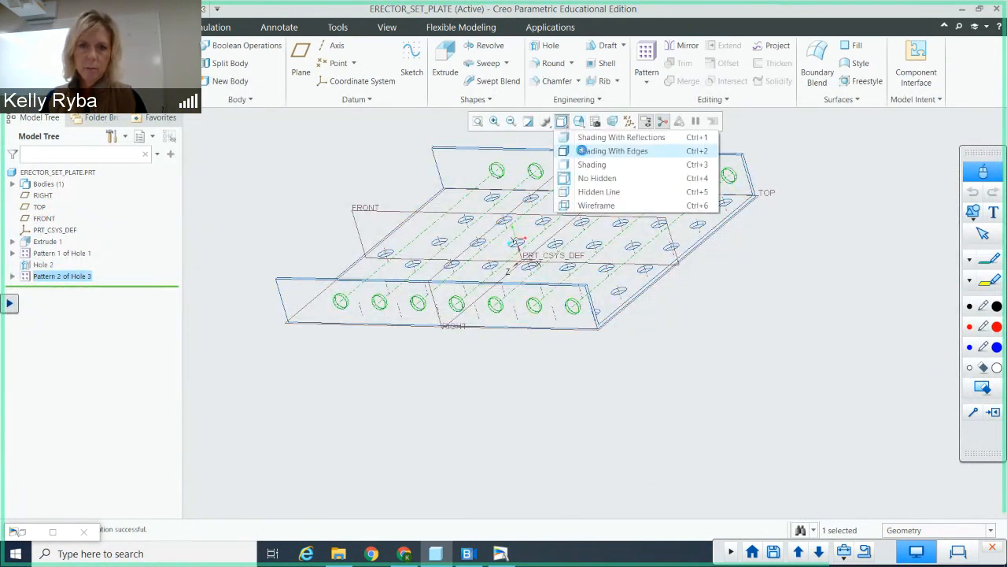
pyautogui.moveTo(668, 290)
pyautogui.mouseDown(button='middle')
pyautogui.moveTo(684, 285)
pyautogui.moveTo(689, 307)
pyautogui.moveTo(682, 286)
pyautogui.moveTo(647, 289)
pyautogui.moveTo(622, 260)
pyautogui.mouseUp(button='middle')
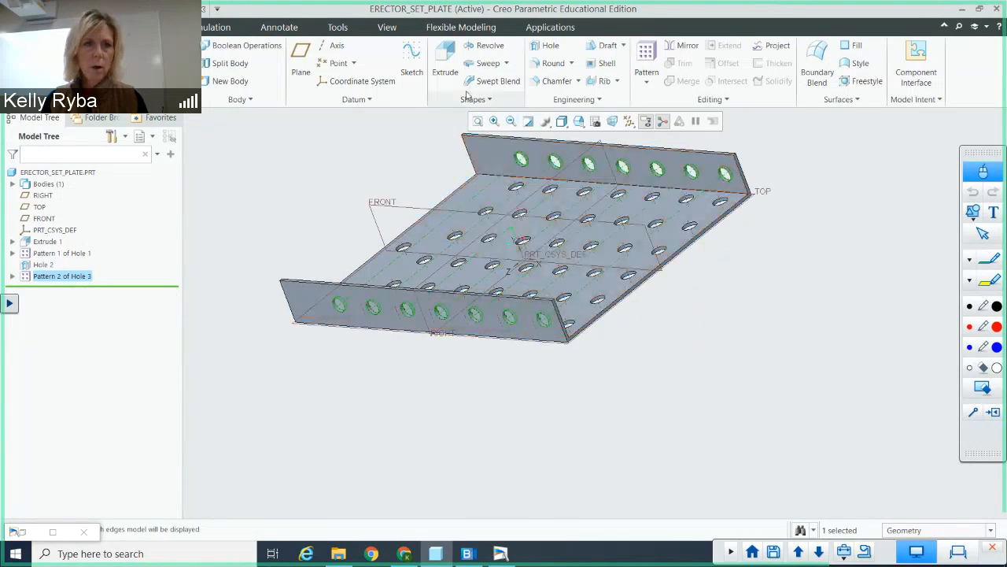
# Step: Save the erector set plate part and delete all its old versions
pyautogui.click(21, 28)
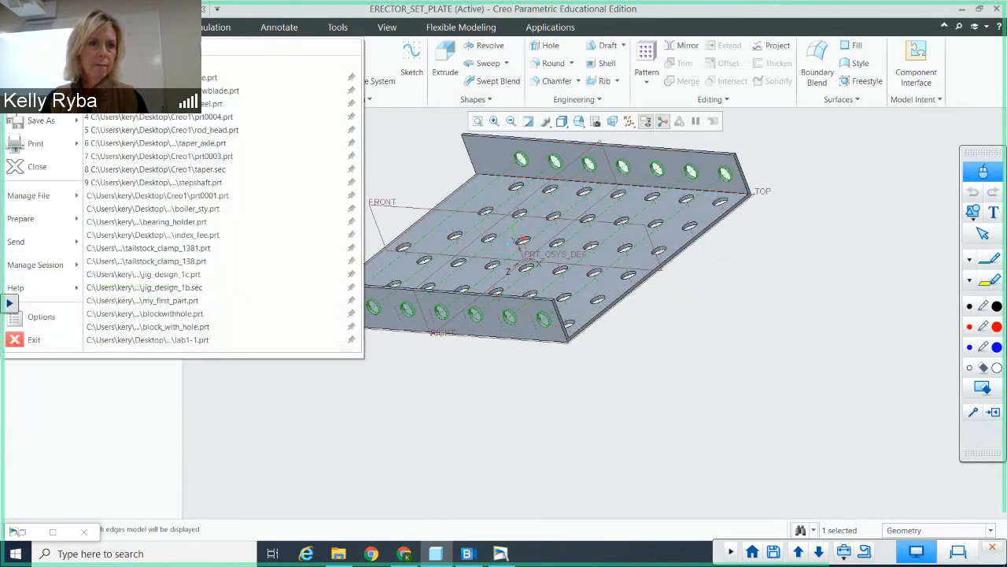
pyautogui.click(34, 98)
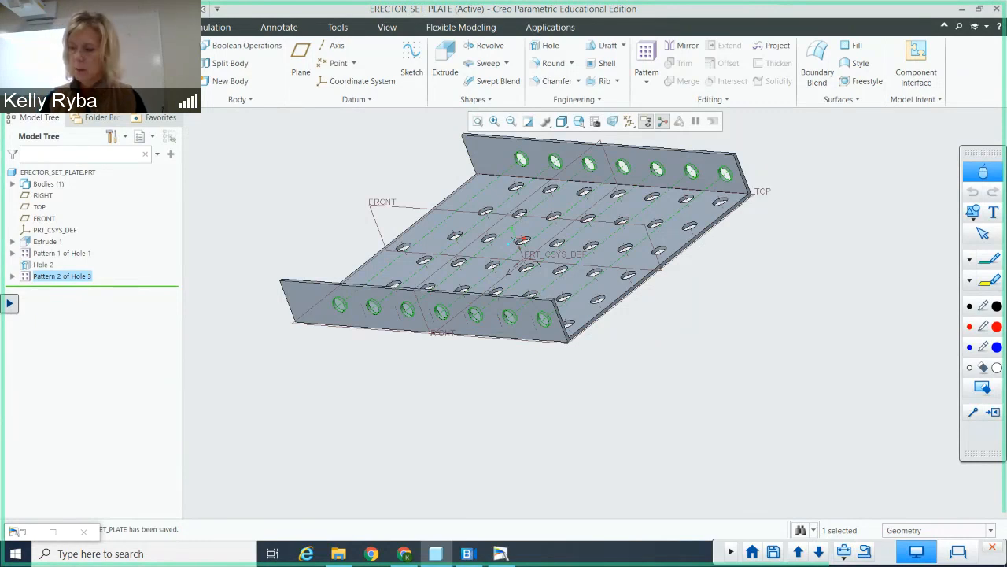
pyautogui.click(21, 27)
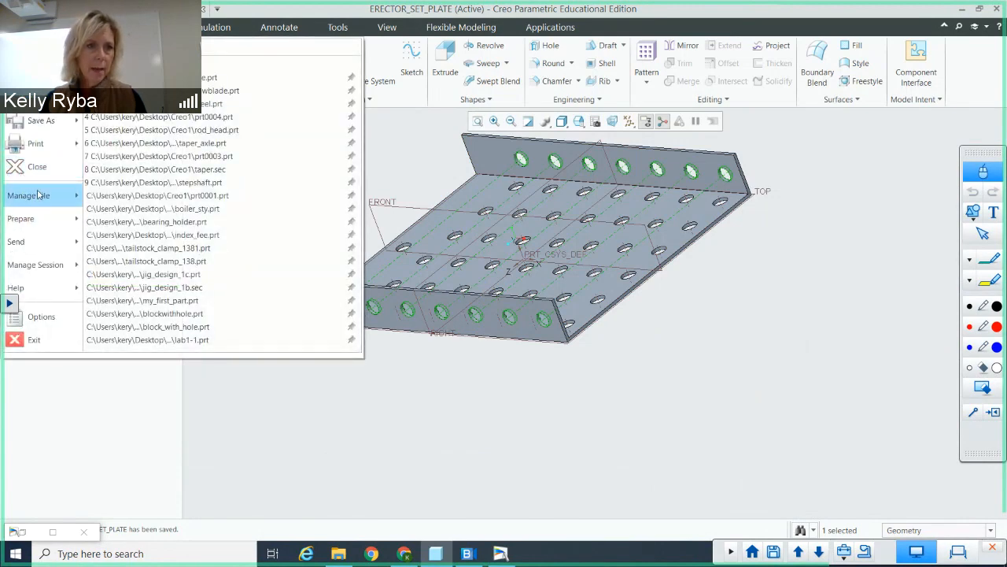
pyautogui.moveTo(37, 195)
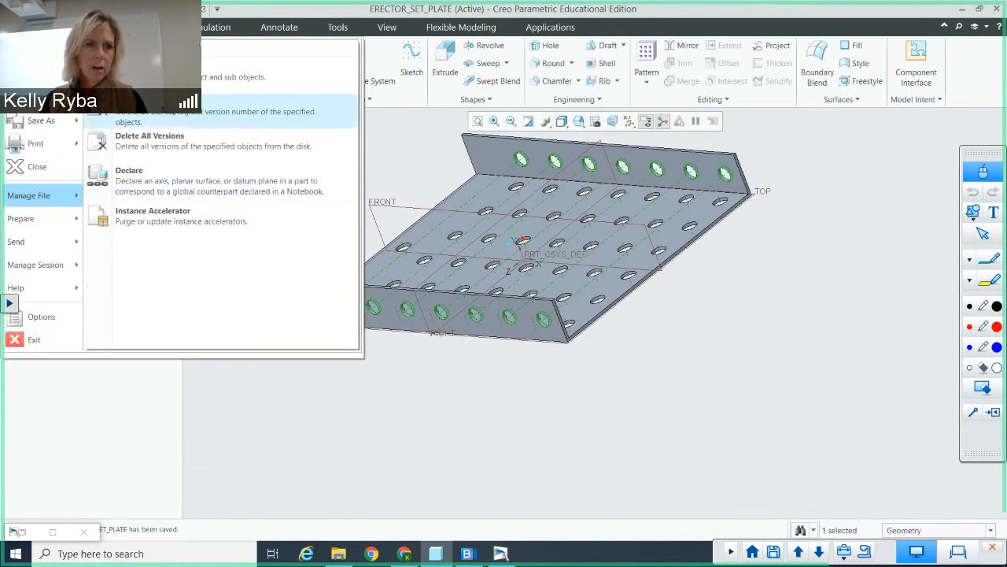
pyautogui.click(157, 111)
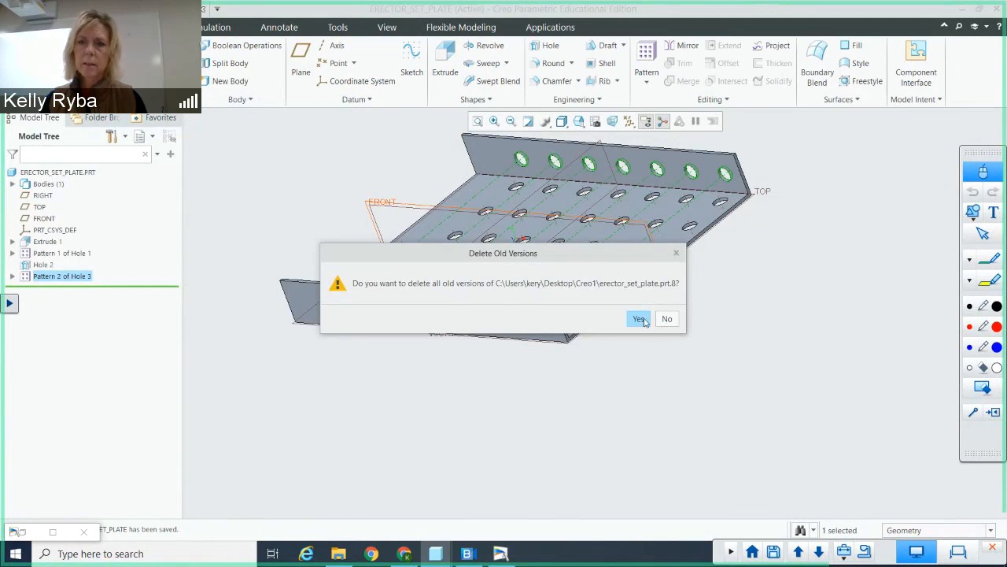
pyautogui.click(639, 318)
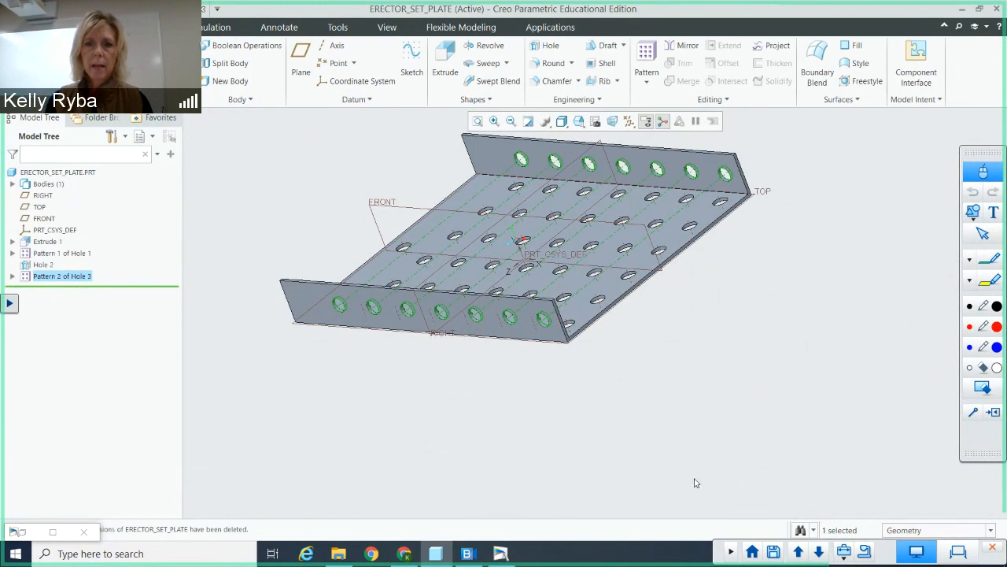
# Step: Inspect the finished plate, and minimize Creo to switch to the document camera view of the textbook problems
pyautogui.moveTo(728, 415); pyautogui.dragTo(731, 439, button='middle')
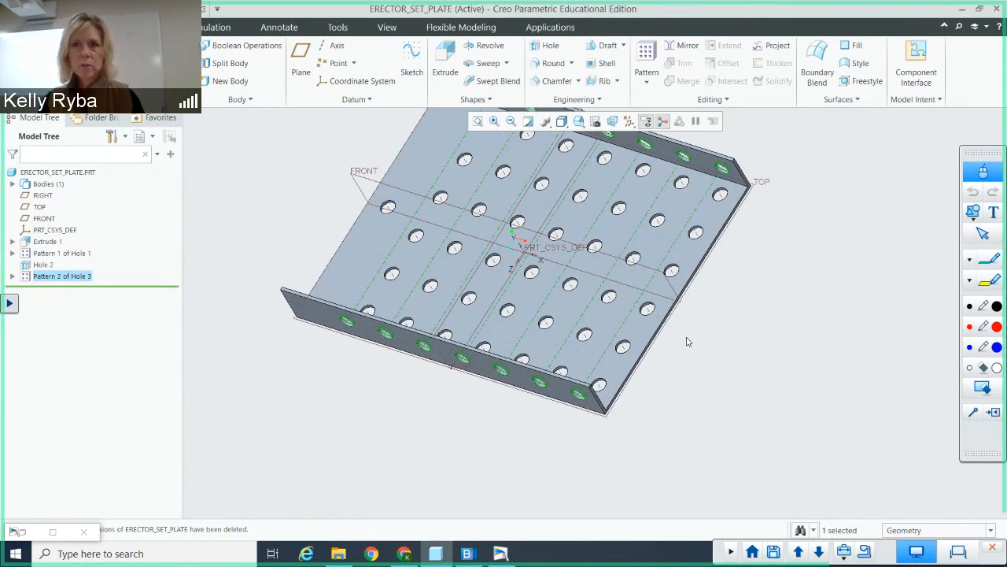
pyautogui.click(963, 11)
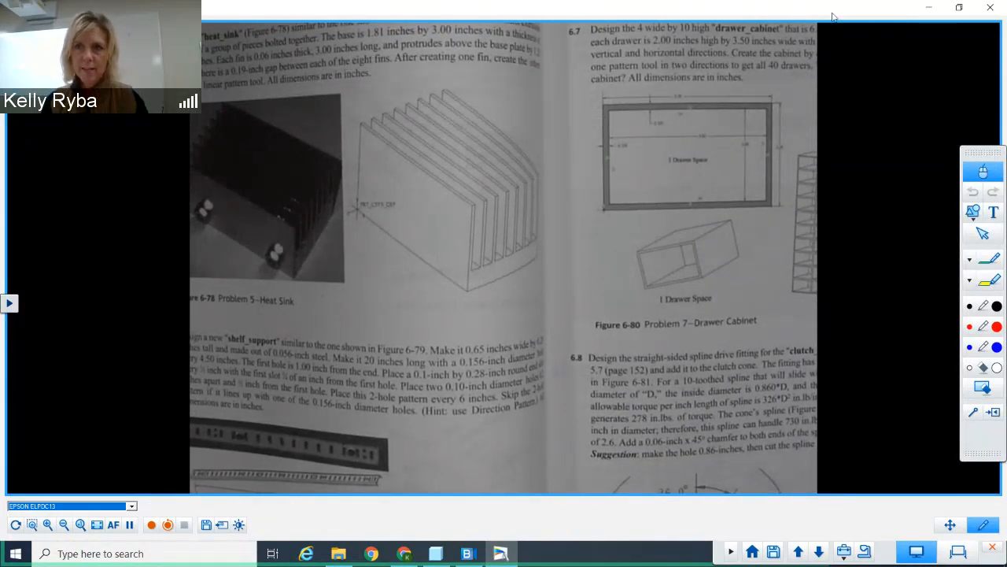
# Step: Switch to the Blackboard course calendar in Chrome and review the September 2021 due dates, including the LP5 Extra Credit event
pyautogui.click(926, 9)
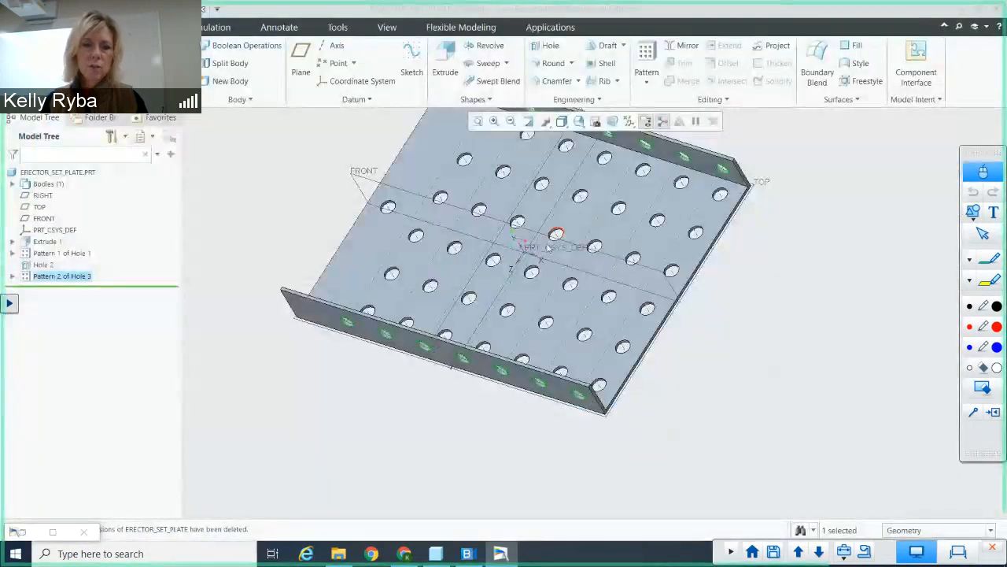
pyautogui.click(404, 554)
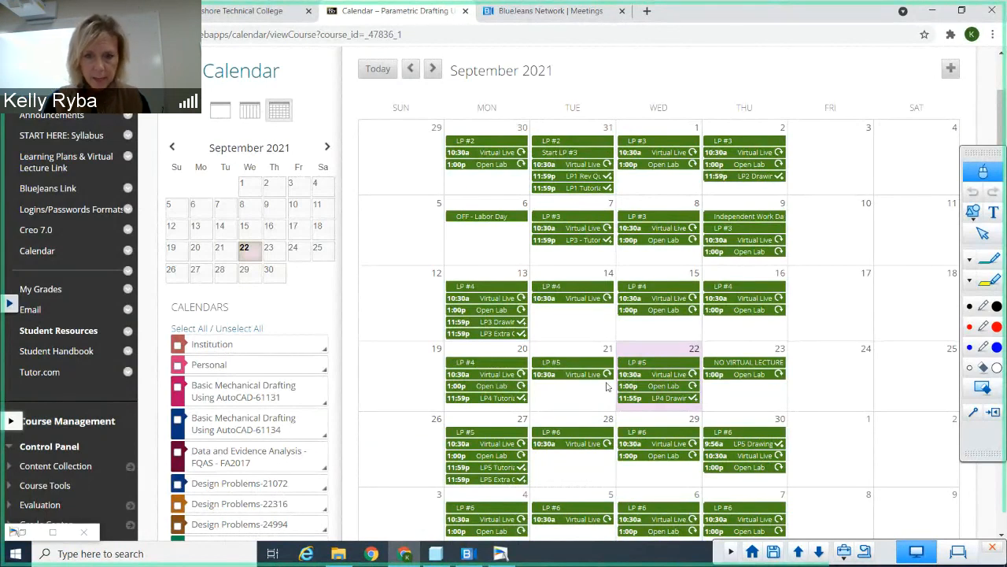
pyautogui.click(494, 479)
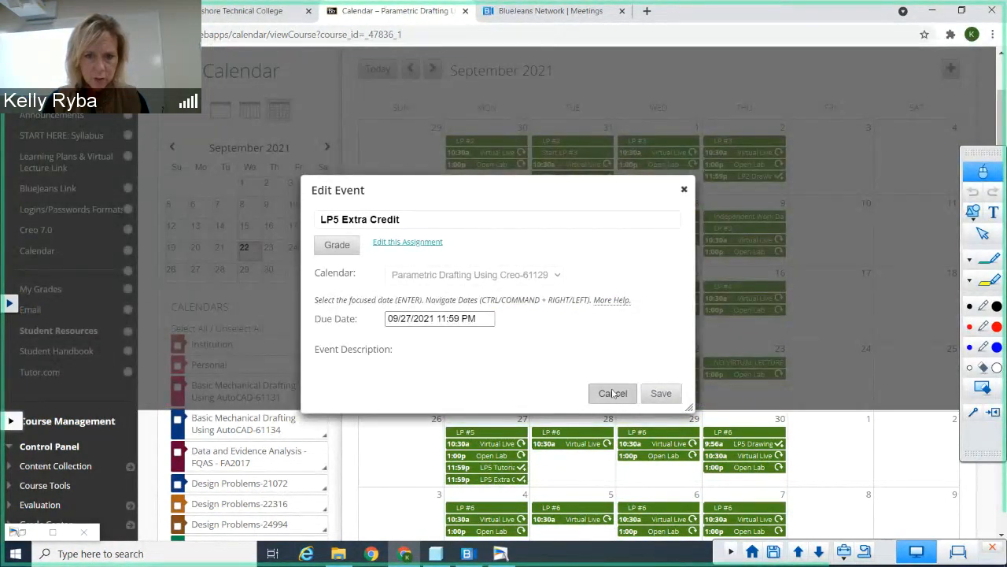
pyautogui.click(612, 393)
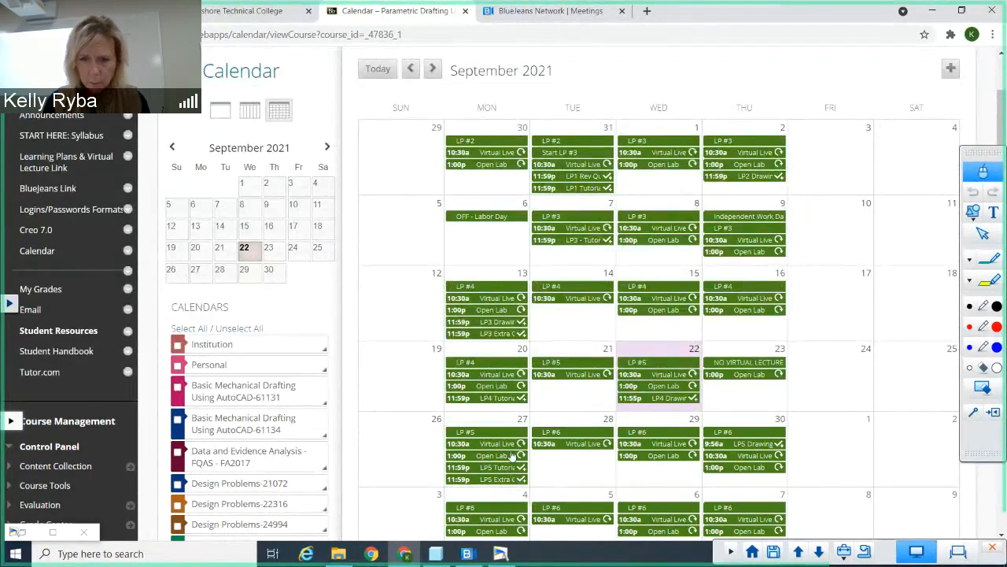
pyautogui.scroll(-1, 518, 477)
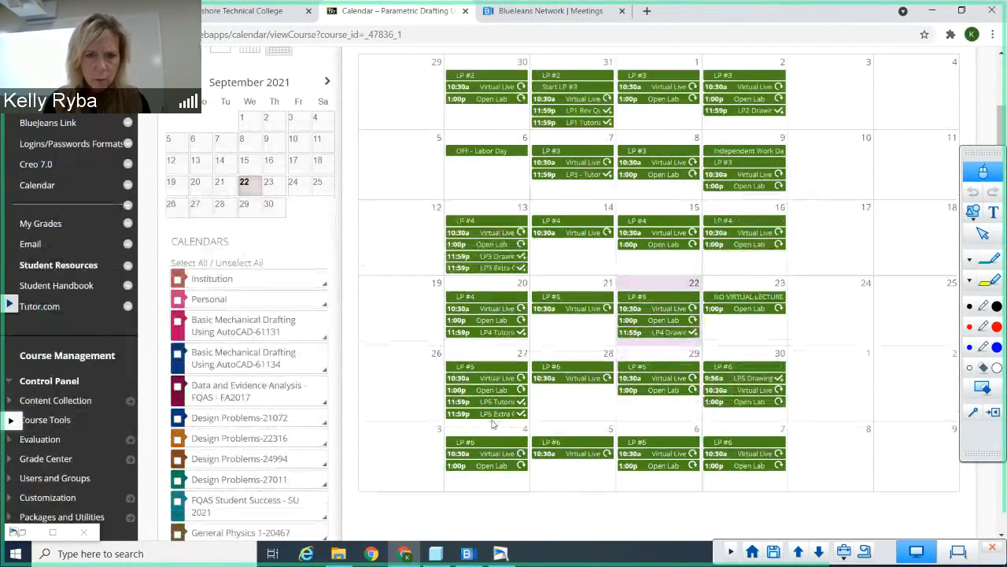
pyautogui.scroll(2, 370, 418)
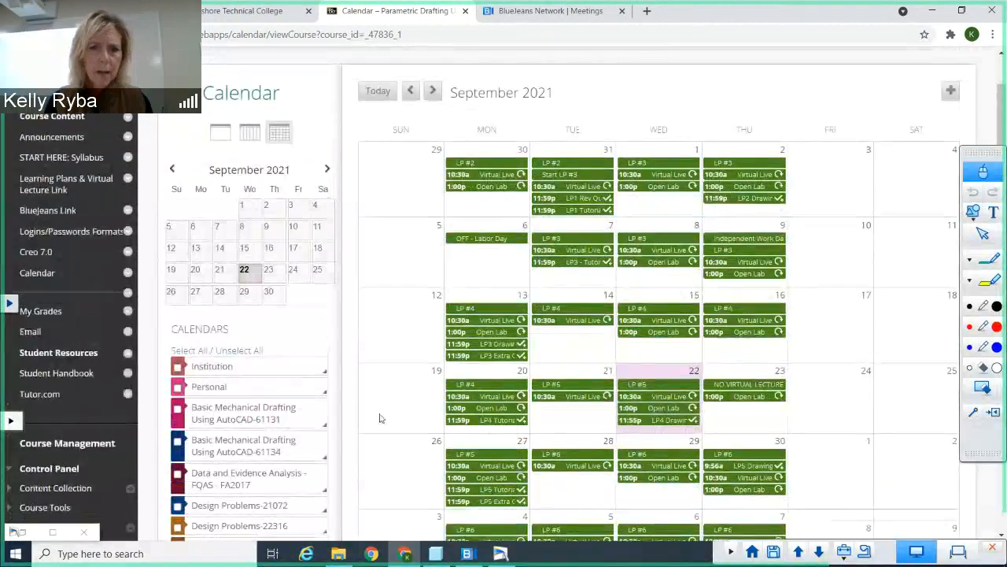
pyautogui.scroll(-2, 516, 465)
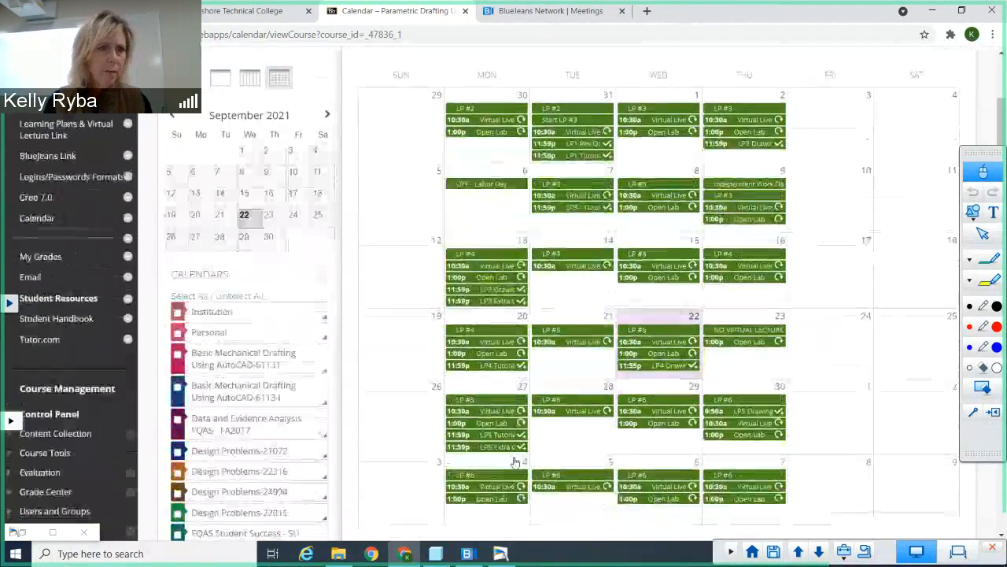
pyautogui.scroll(1, 49, 202)
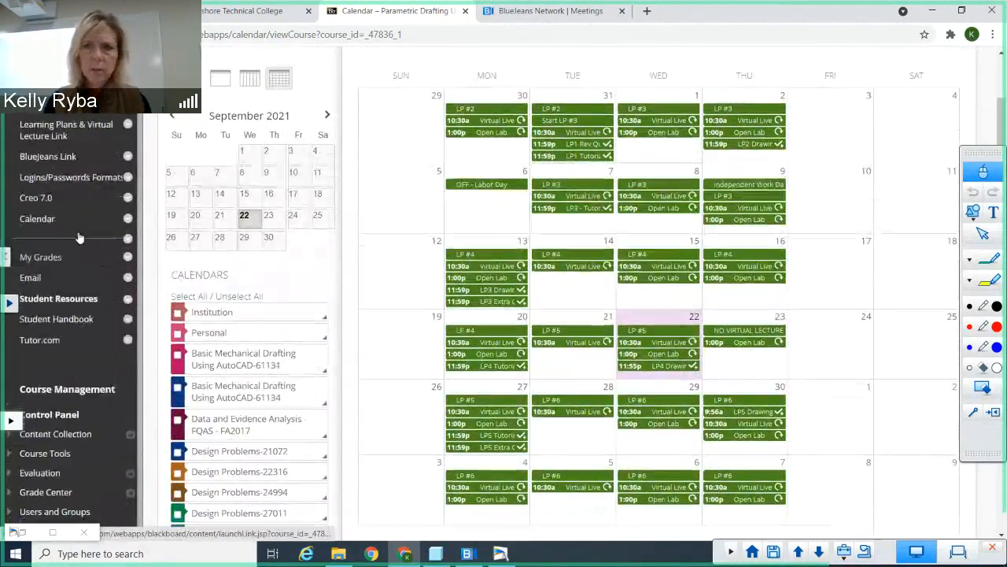
# Step: Open the LP5 Homework folder inside Learning Plan #5 - Patterns and go to the LP5 Drawings assignment
pyautogui.click(66, 156)
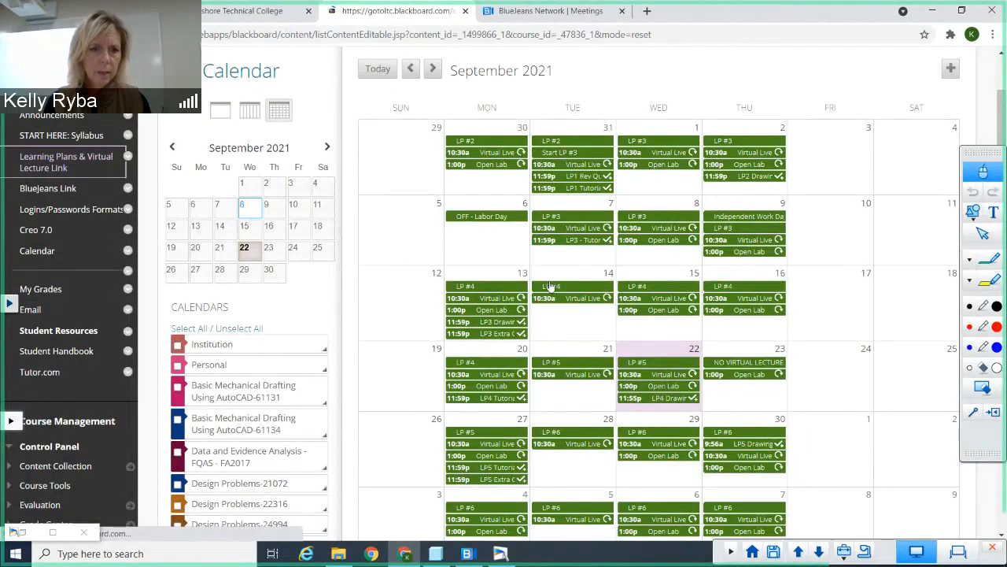
pyautogui.scroll(-5, 354, 330)
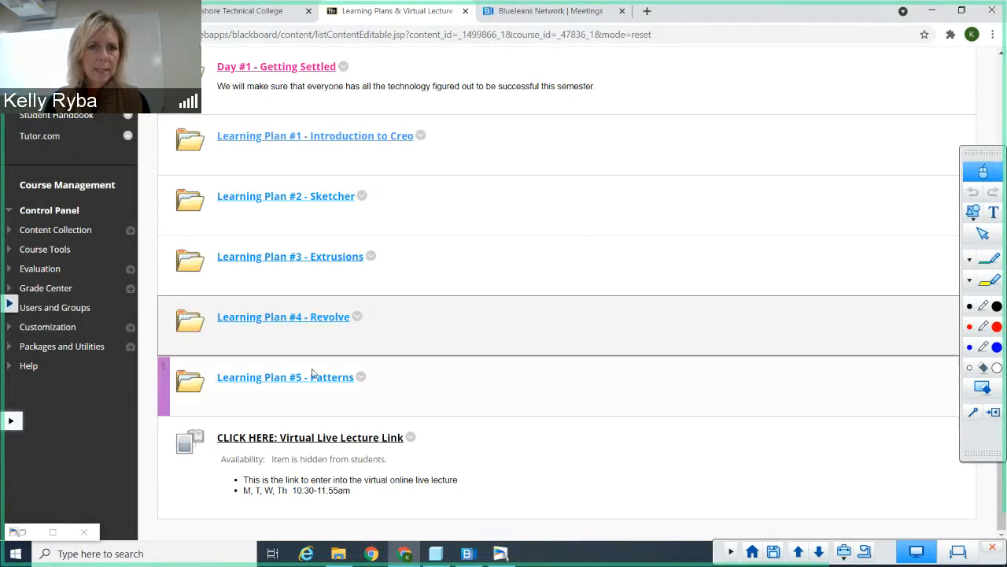
pyautogui.click(307, 378)
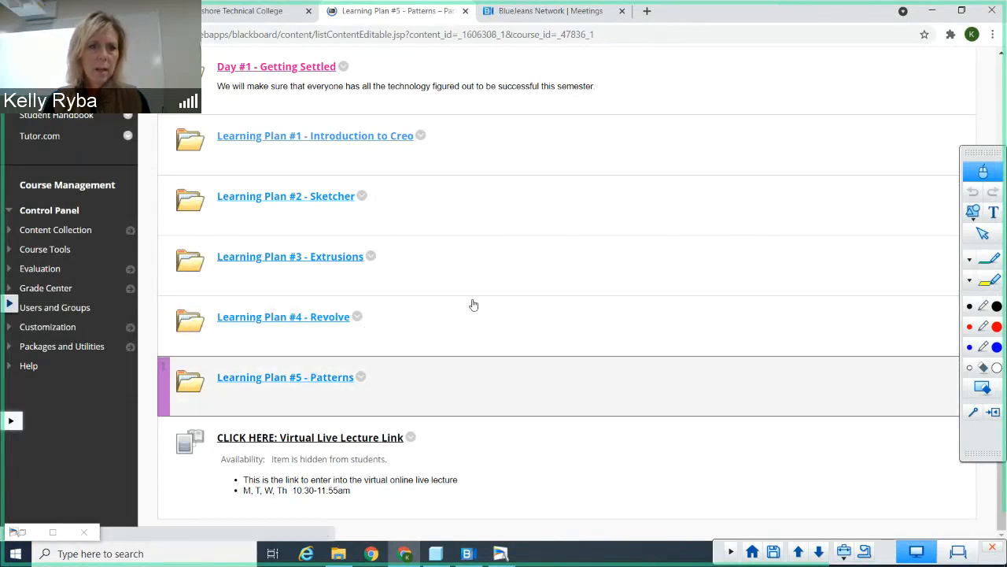
pyautogui.scroll(-4, 331, 338)
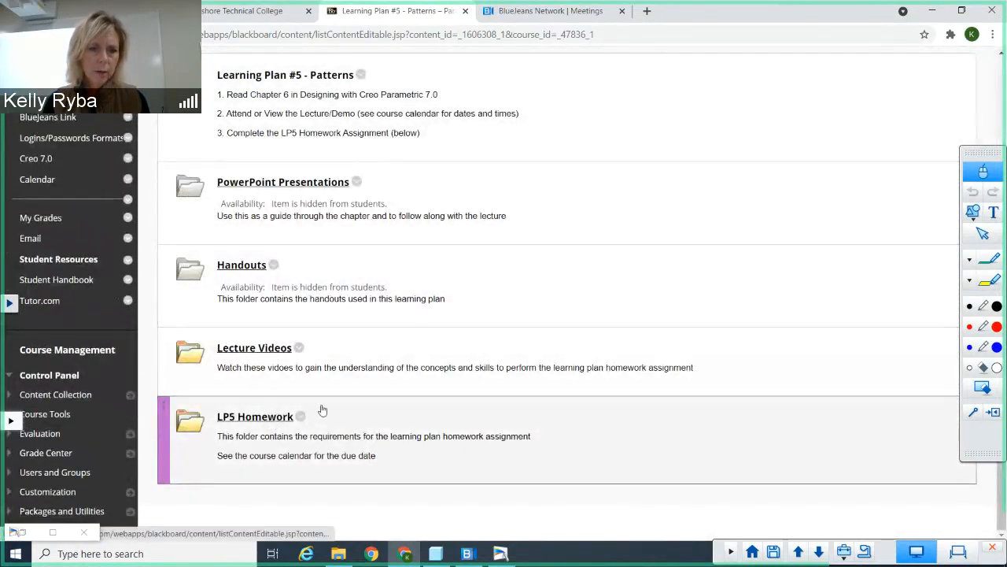
pyautogui.click(322, 410)
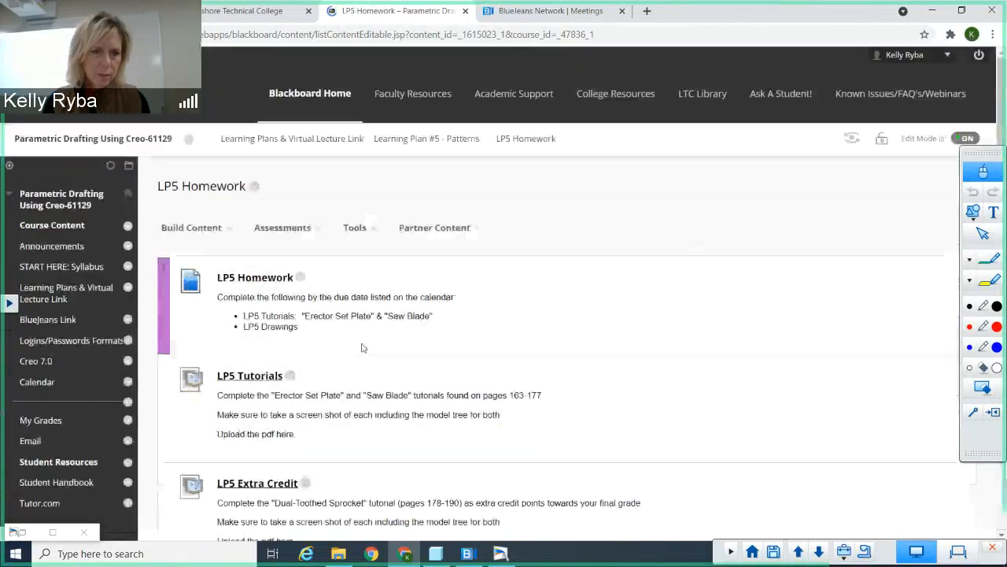
pyautogui.scroll(-3, 410, 370)
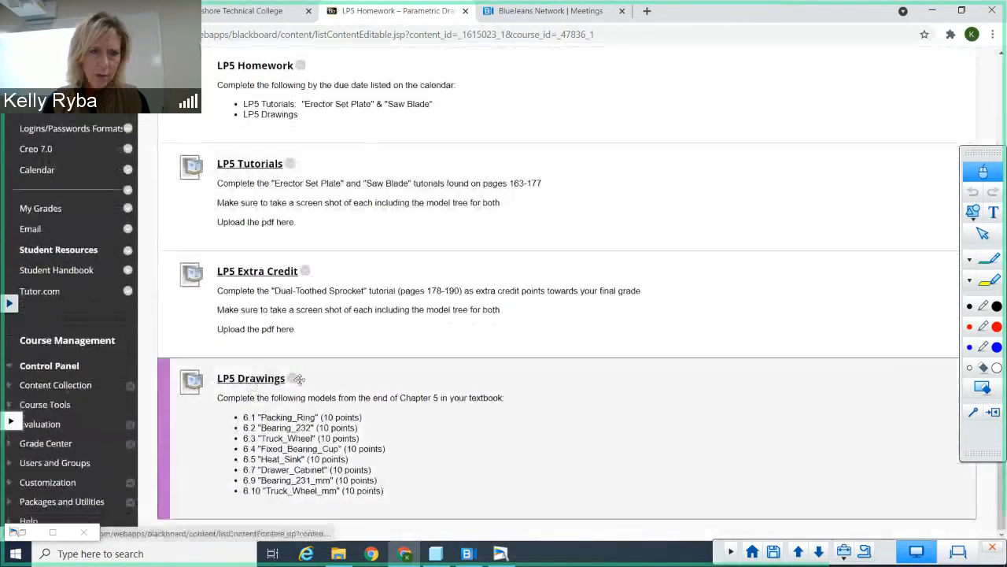
# Step: Edit the LP5 Drawings assignment, set its due time to 11:59 PM and submit the change
pyautogui.click(297, 379)
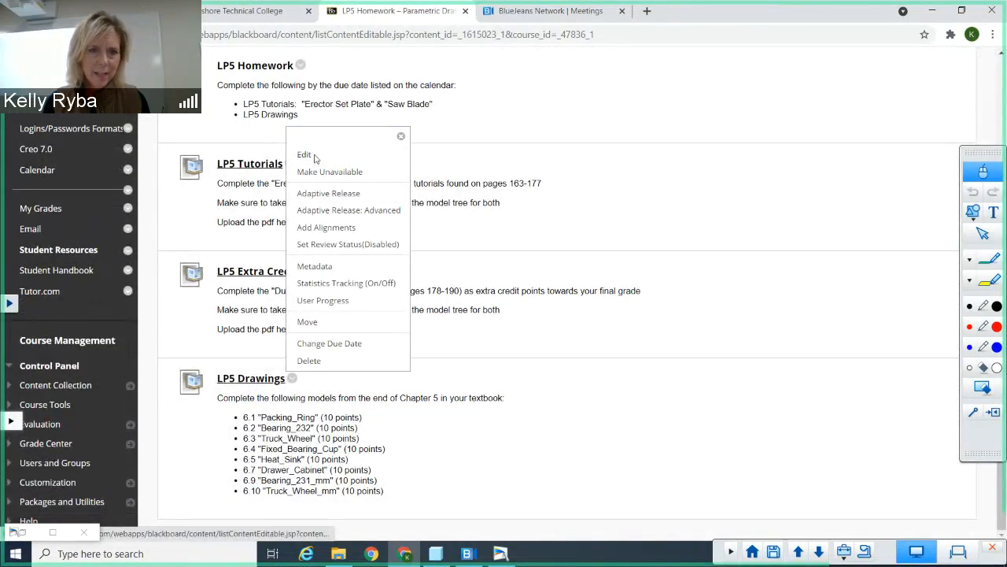
pyautogui.click(304, 155)
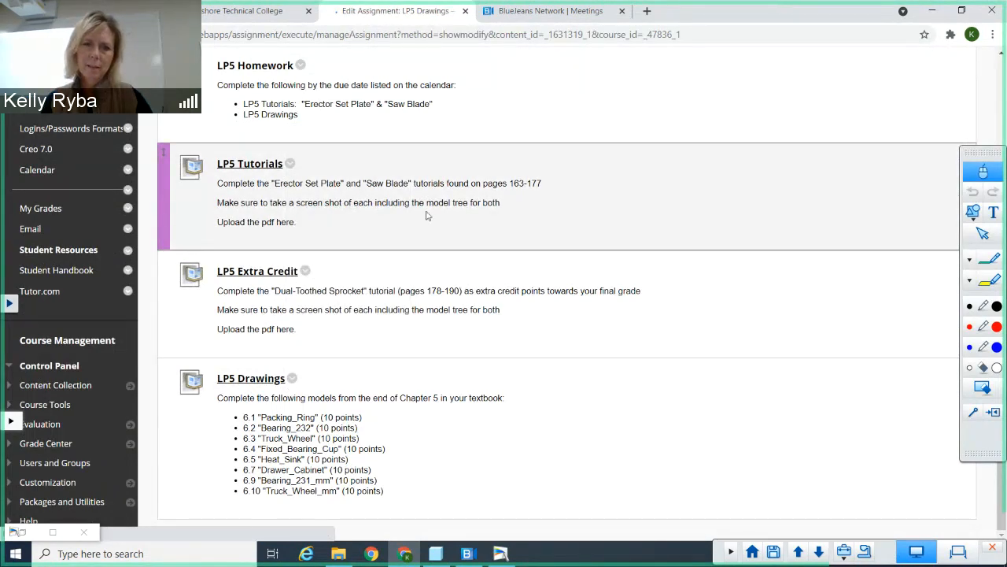
pyautogui.scroll(-5, 598, 331)
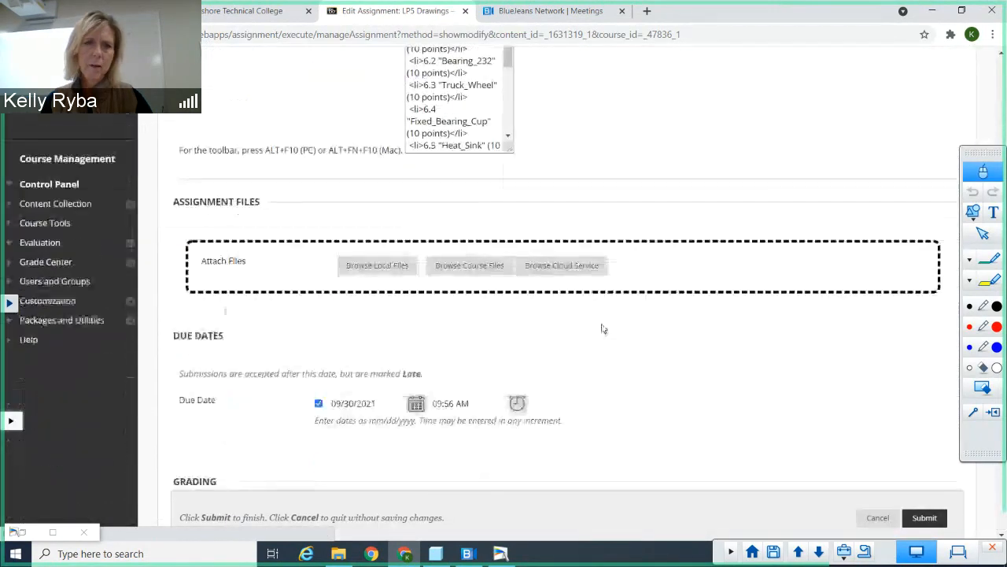
pyautogui.scroll(-3, 603, 329)
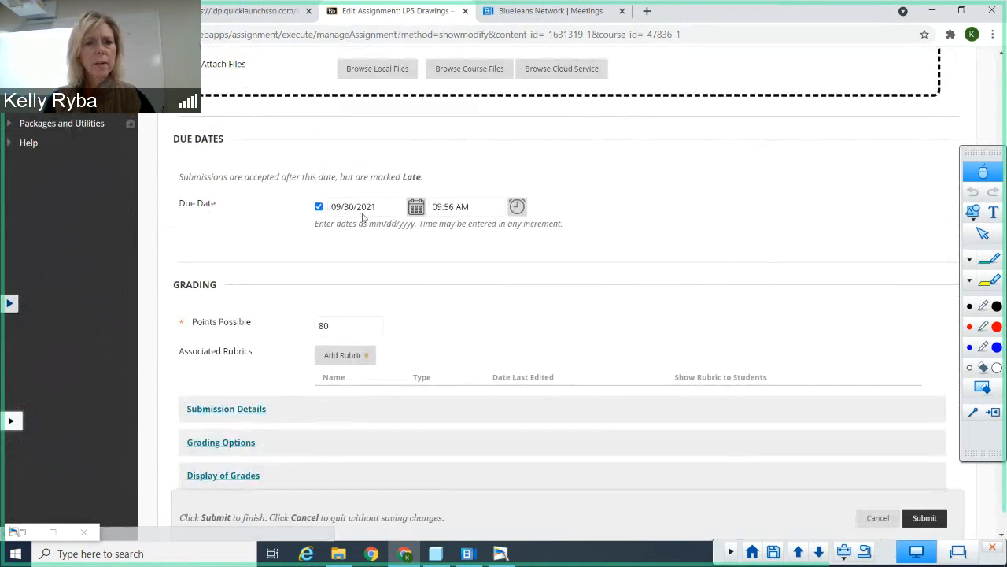
pyautogui.scroll(3, 504, 283)
pyautogui.scroll(-2, 525, 307)
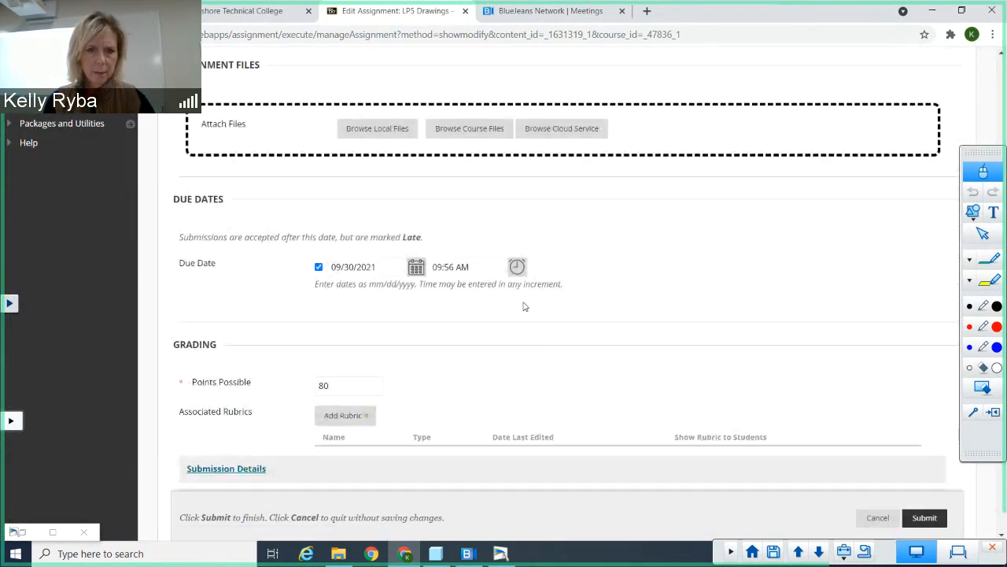
pyautogui.scroll(-1, 524, 306)
pyautogui.click(516, 201)
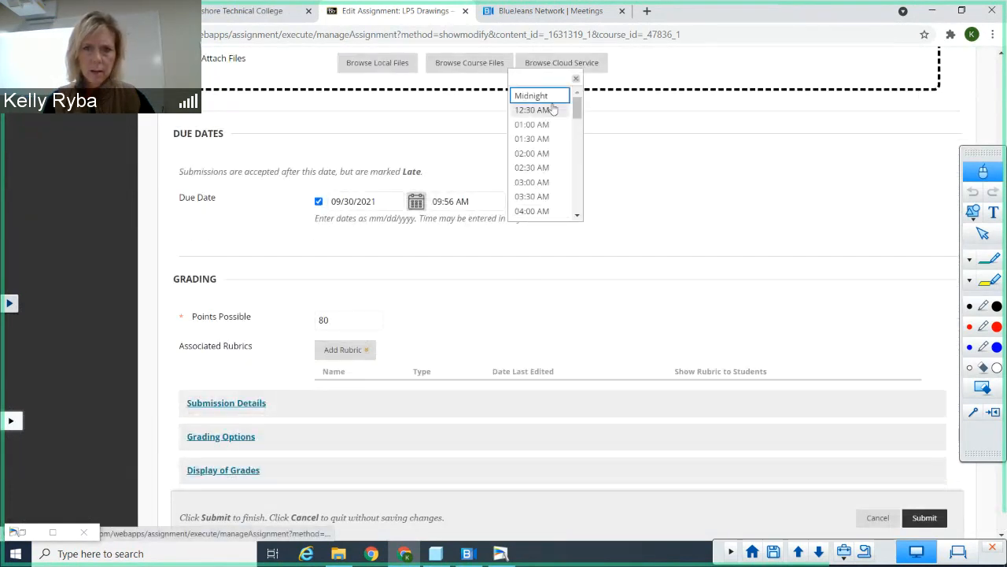
pyautogui.moveTo(578, 107); pyautogui.dragTo(577, 197)
pyautogui.click(543, 213)
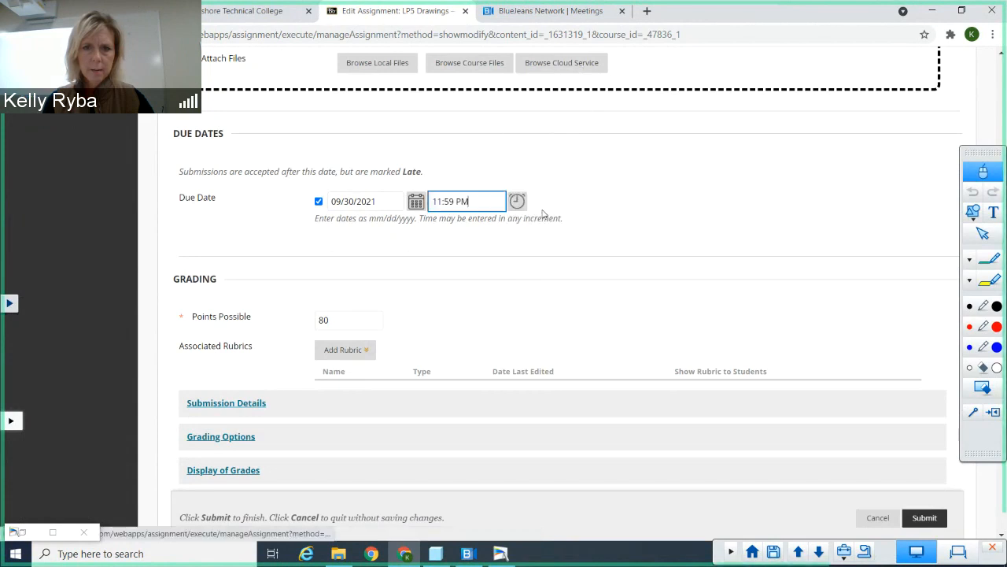
pyautogui.scroll(-4, 582, 312)
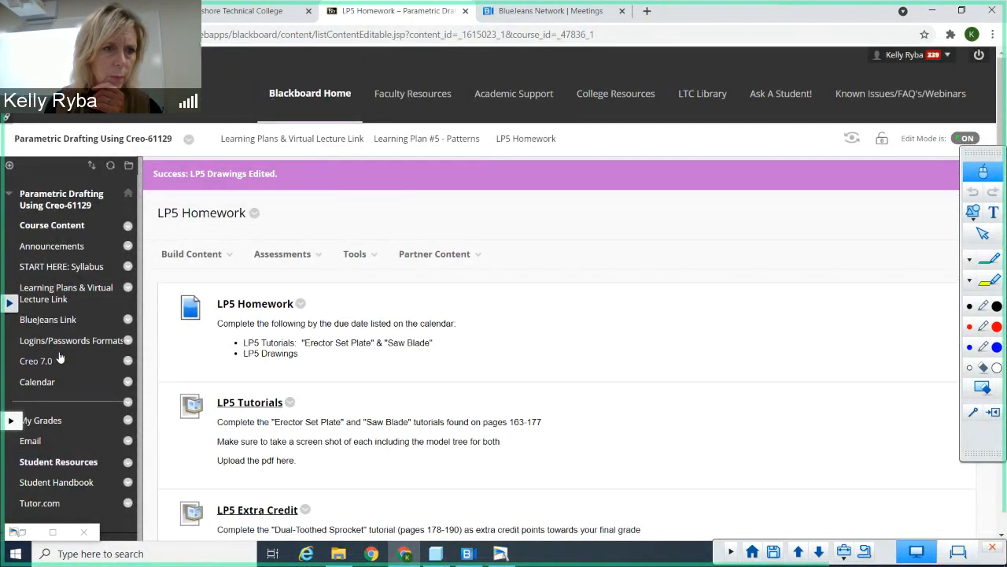
# Step: From the course calendar, set the LP4 Drawings due date to 09/22/2021 11:59 PM and save the event
pyautogui.click(45, 383)
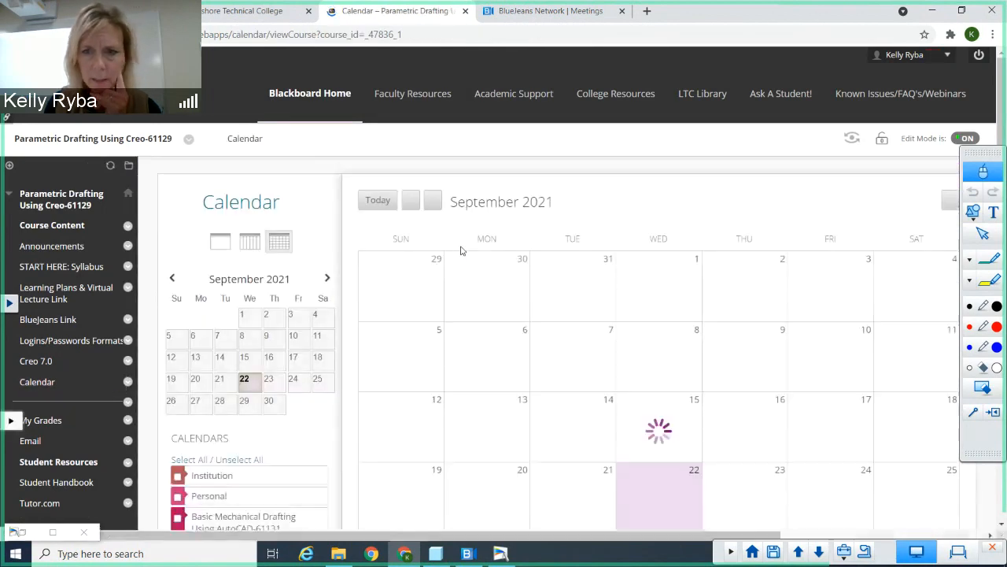
pyautogui.scroll(-2, 459, 247)
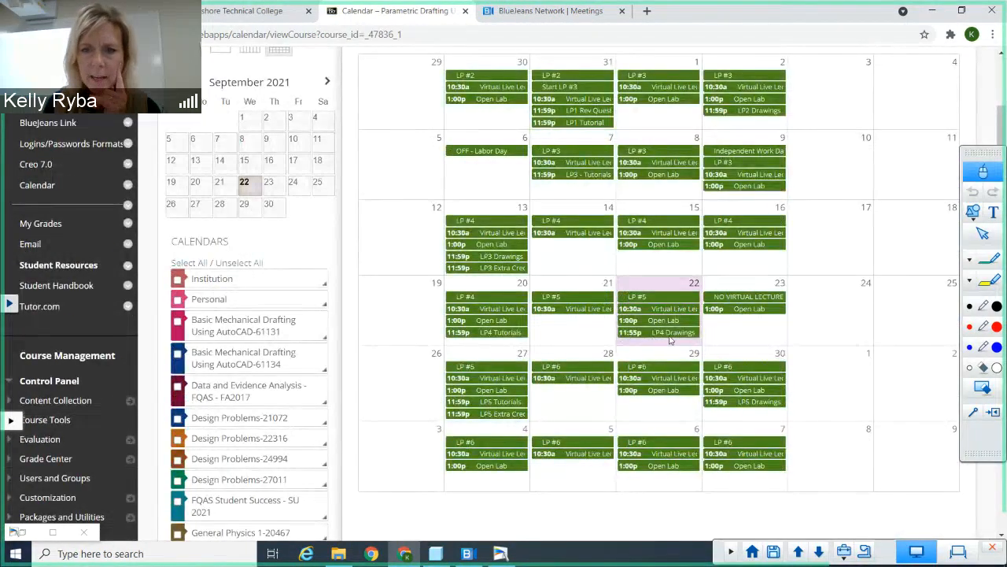
pyautogui.click(643, 333)
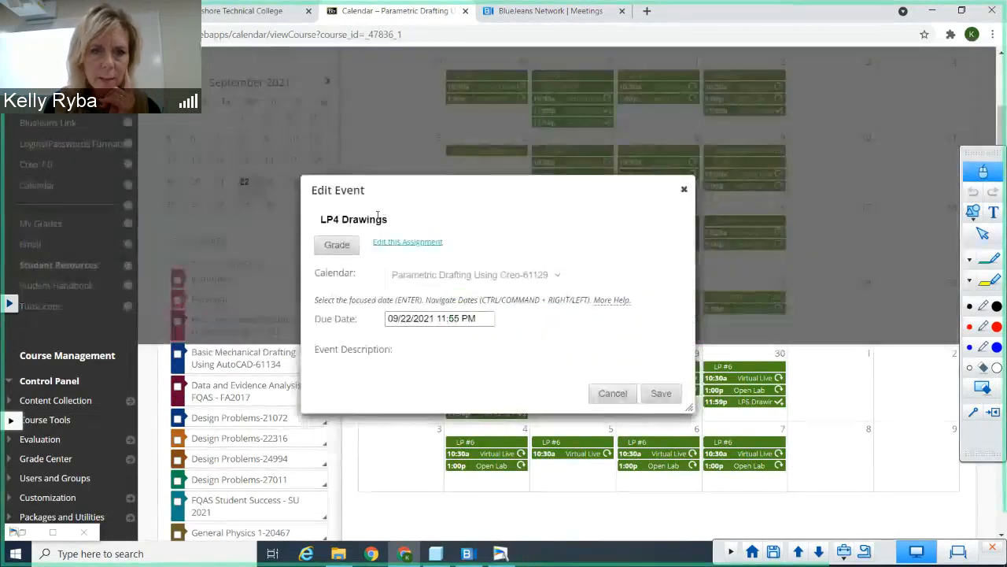
pyautogui.click(461, 318)
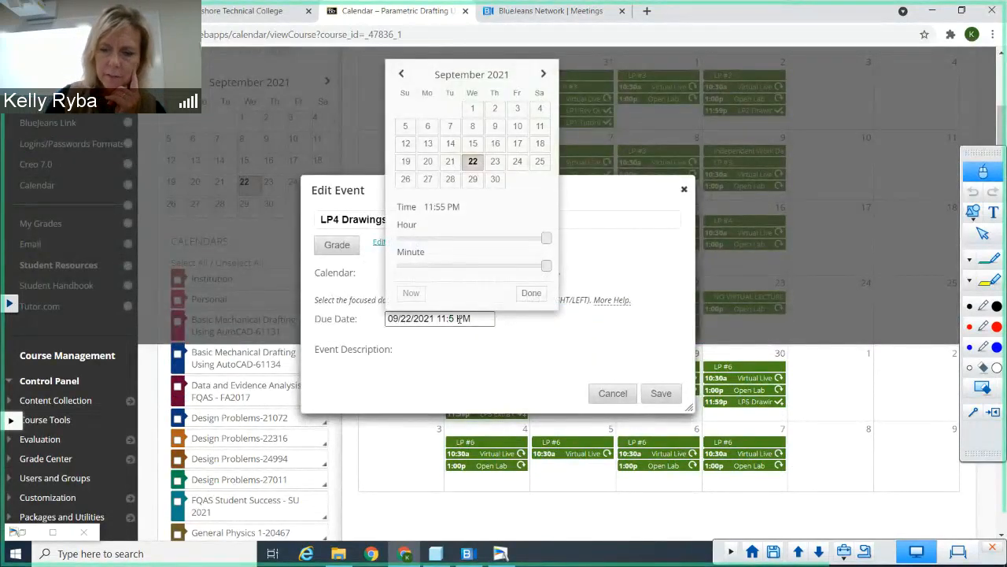
pyautogui.write('9')
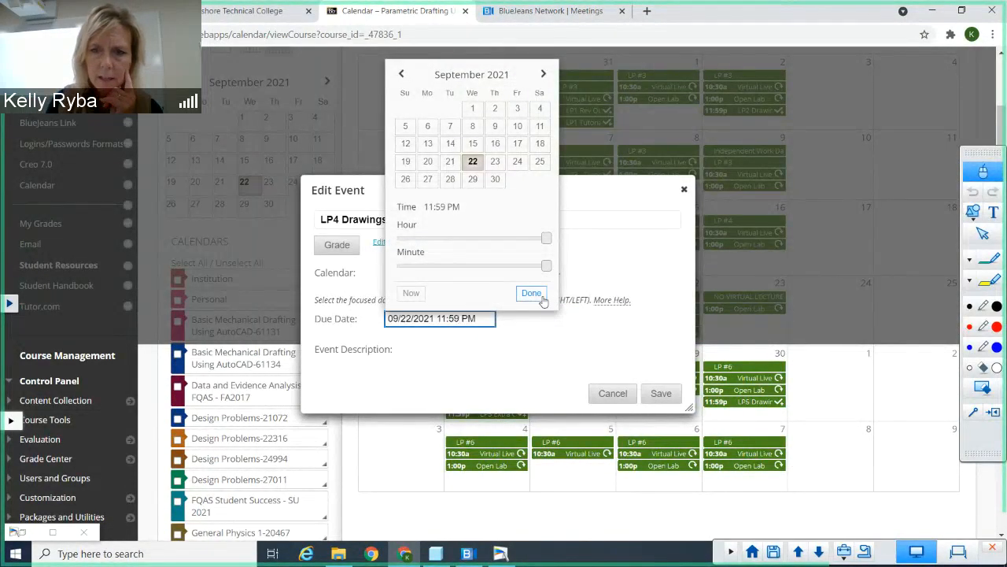
pyautogui.click(531, 292)
pyautogui.click(661, 394)
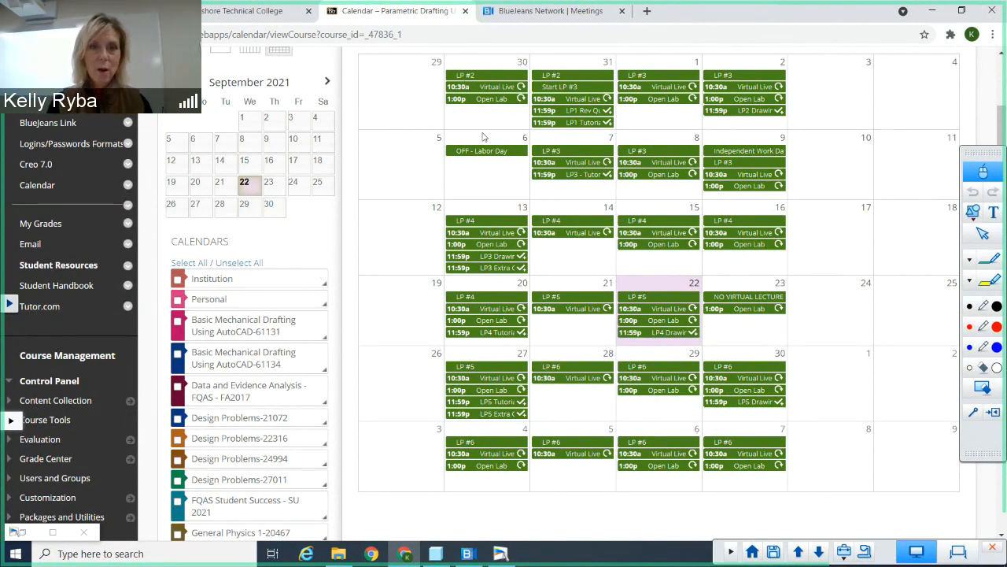
pyautogui.scroll(3, 483, 137)
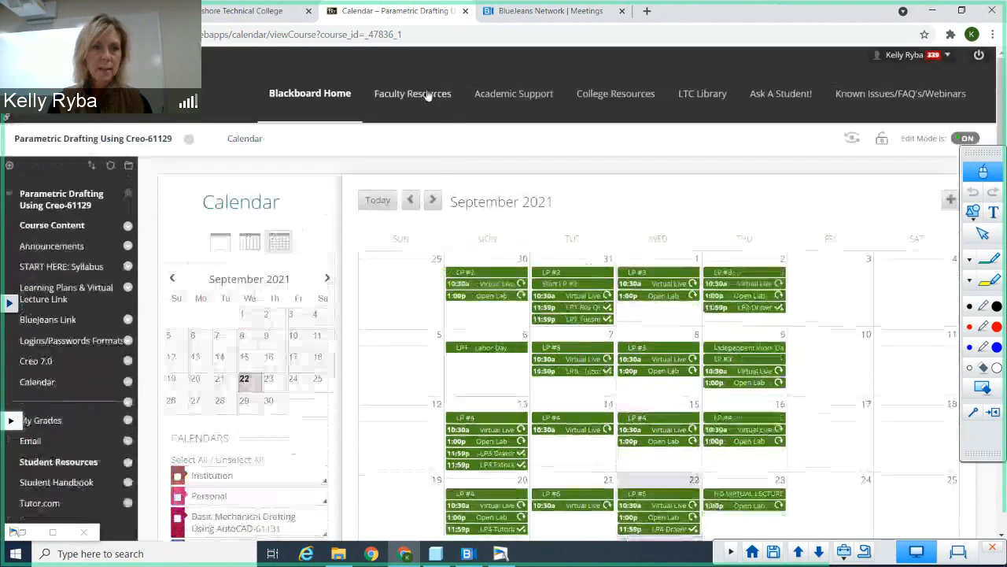